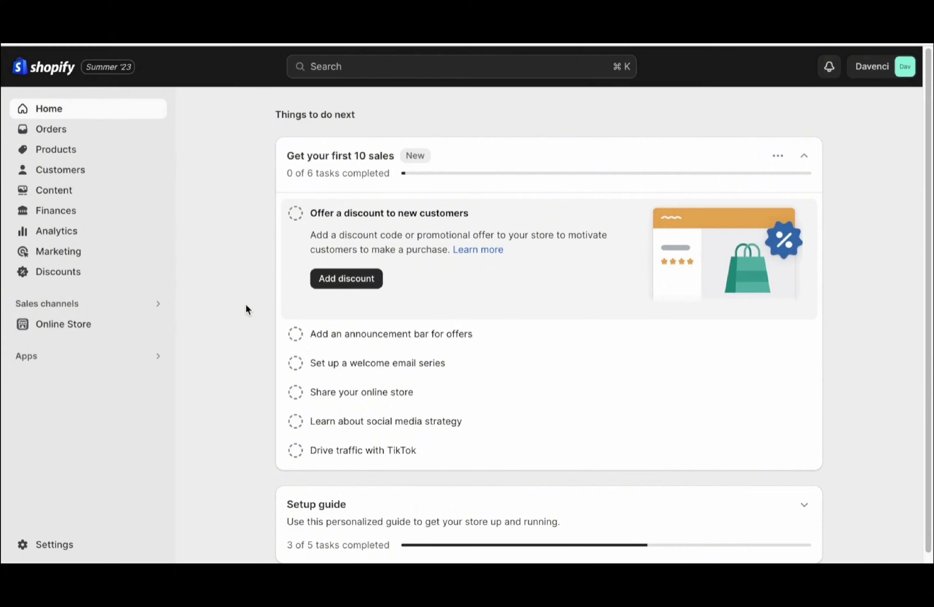
Delete the Contact page from Online Store > Pages, leaving the Pages list empty
{"action": "left_click", "coordinate": [88, 331]}
{"action": "left_click", "coordinate": [83, 389]}
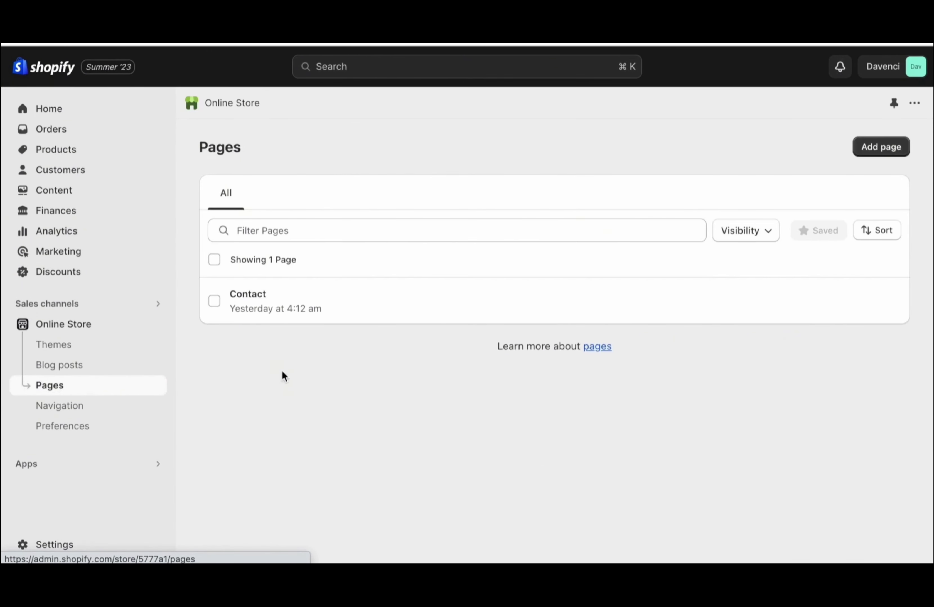
{"action": "left_click", "coordinate": [213, 303]}
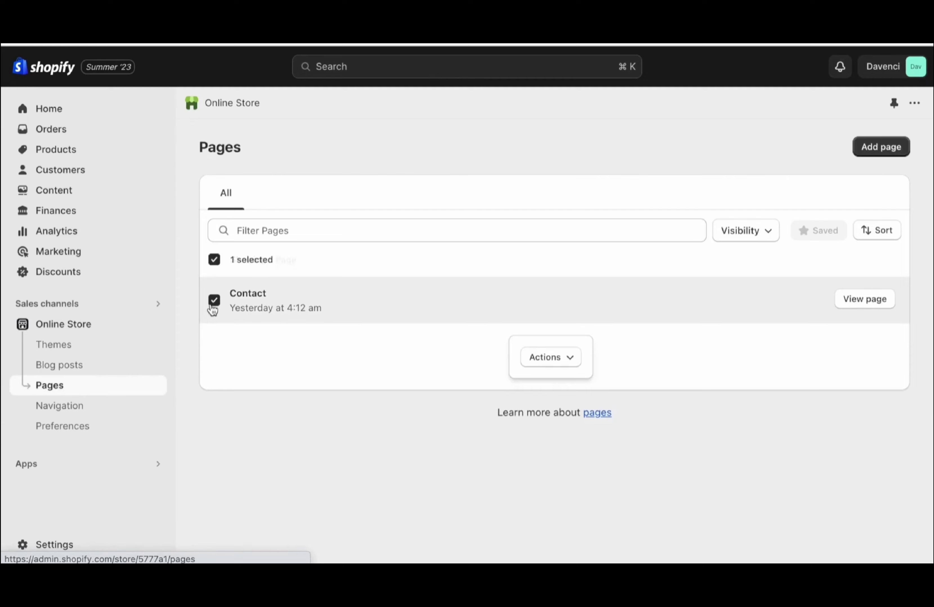
{"action": "left_click", "coordinate": [559, 357]}
{"action": "left_click", "coordinate": [519, 444]}
{"action": "left_click", "coordinate": [657, 352]}
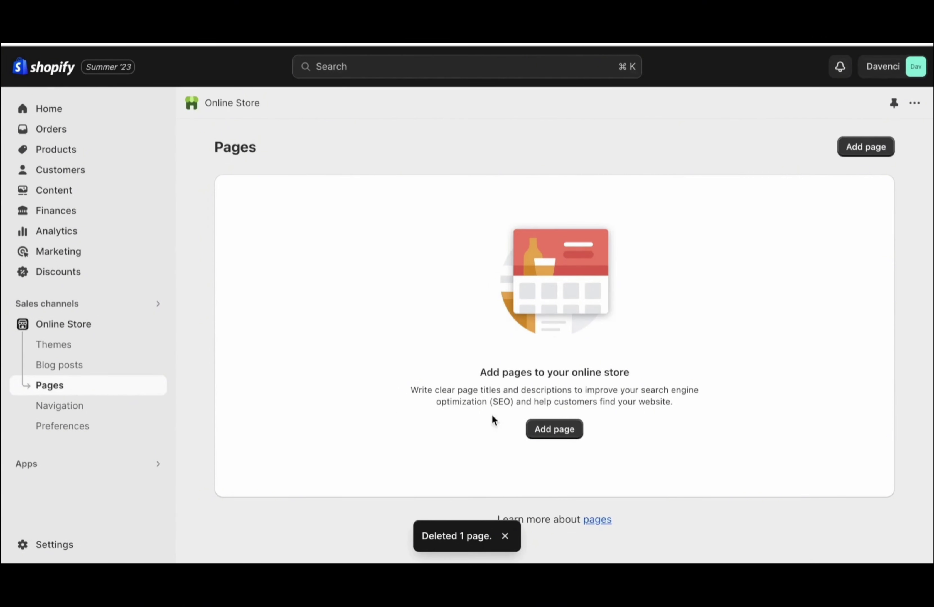
Add a new page titled ABOUT US with the intro on why Davenci was created
{"action": "left_click", "coordinate": [558, 433]}
{"action": "left_click", "coordinate": [267, 215]}
{"action": "type", "text": "ABOUT US"}
{"action": "left_click", "coordinate": [281, 329]}
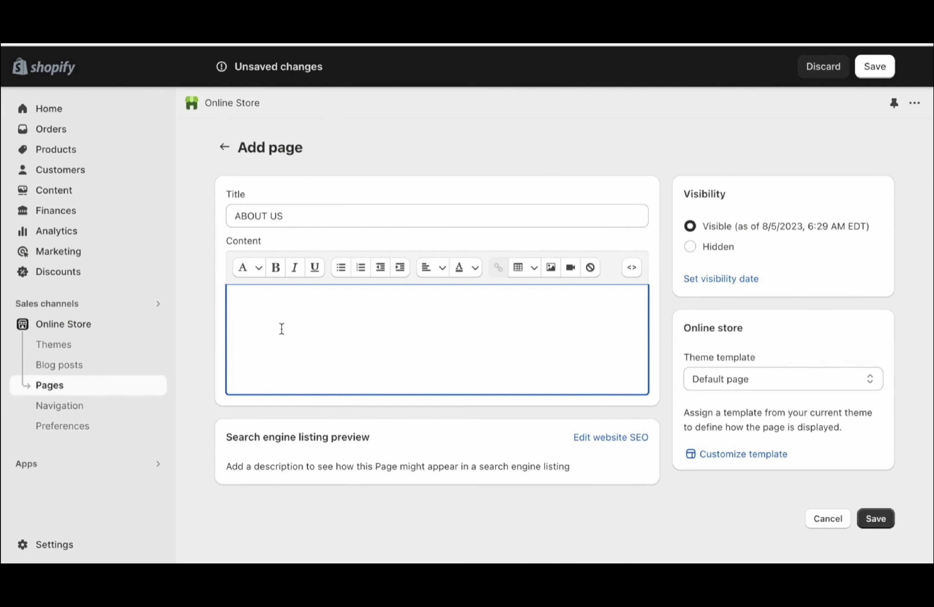
{"action": "type", "text": "We"}
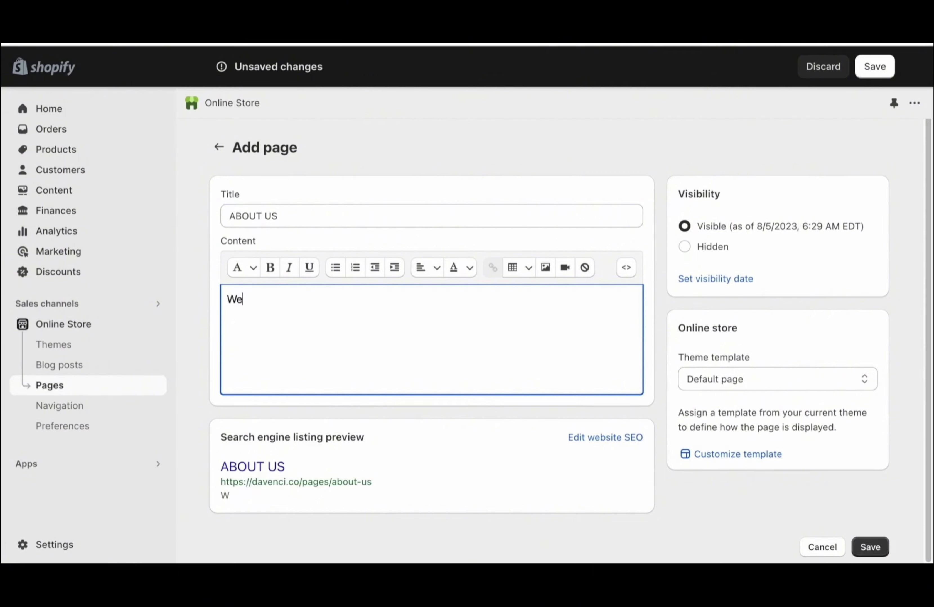
{"action": "type", "text": " created Davenci "}
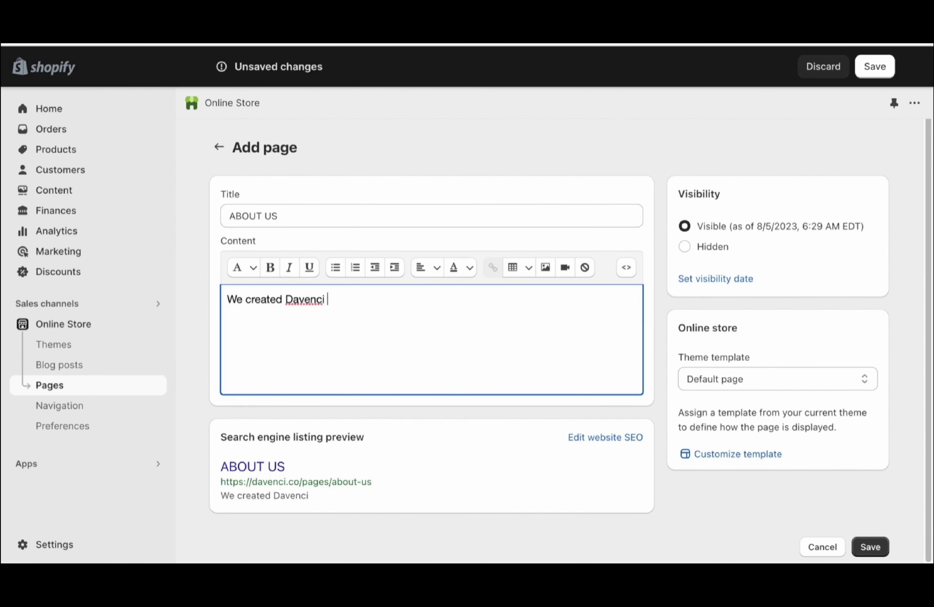
{"action": "type", "text": "because we wan"}
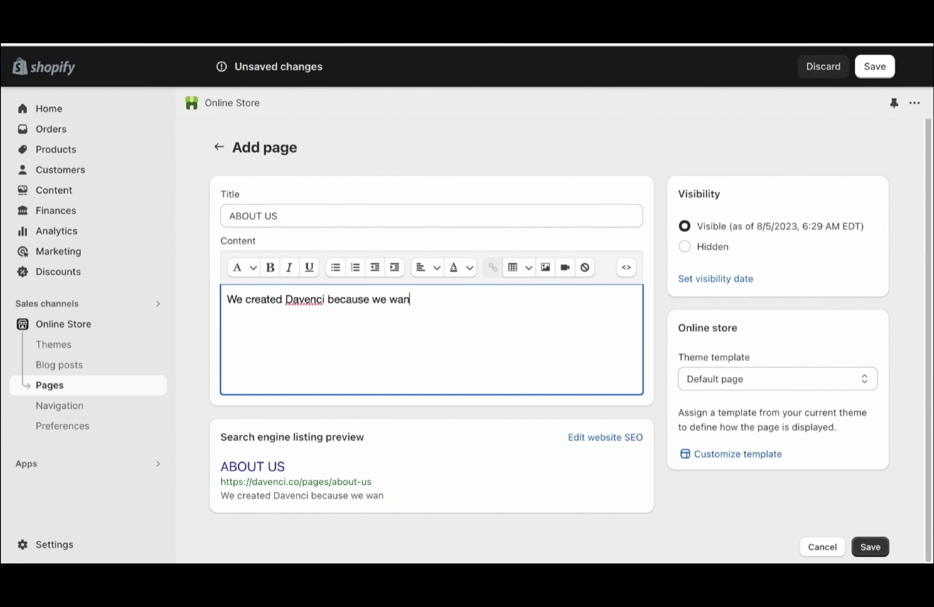
{"action": "type", "text": "ted to create the best bo"}
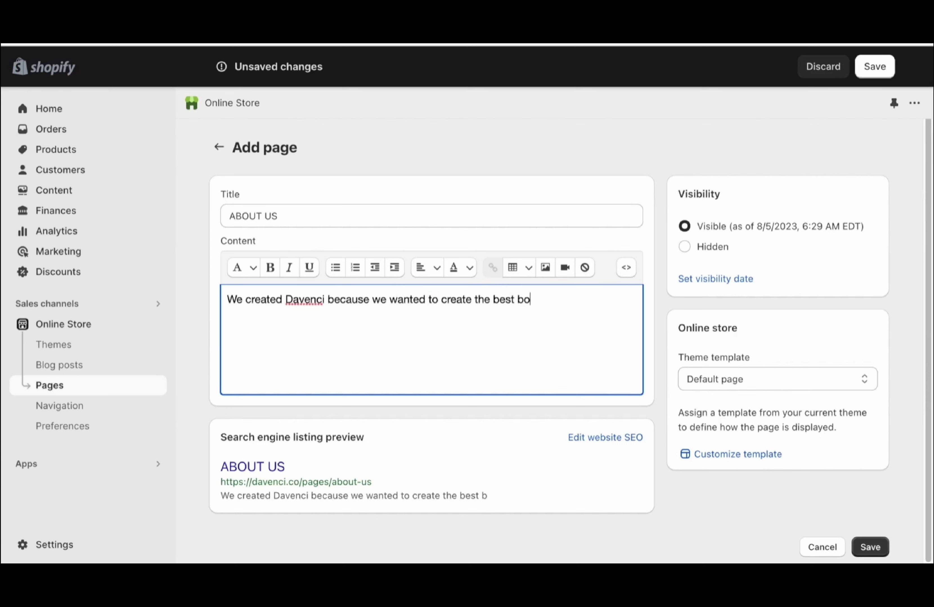
{"action": "type", "text": "xing equipment"}
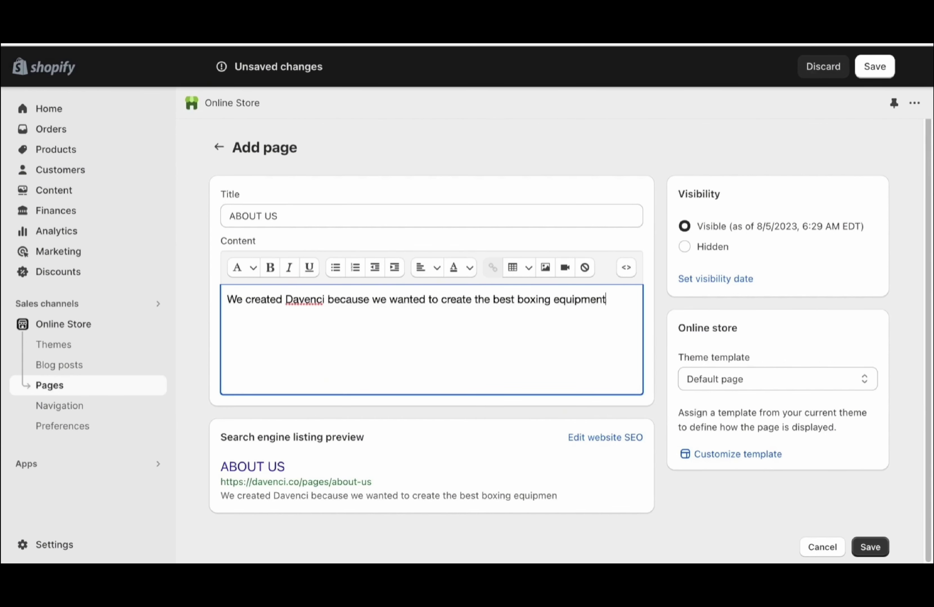
{"action": "type", "text": " in the world. We found "}
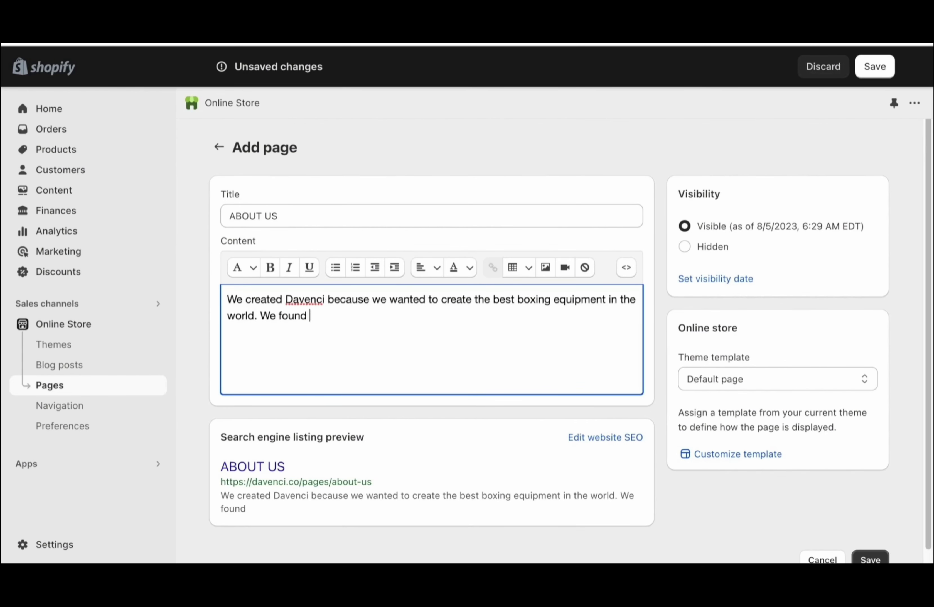
{"action": "type", "text": "a lack of great "}
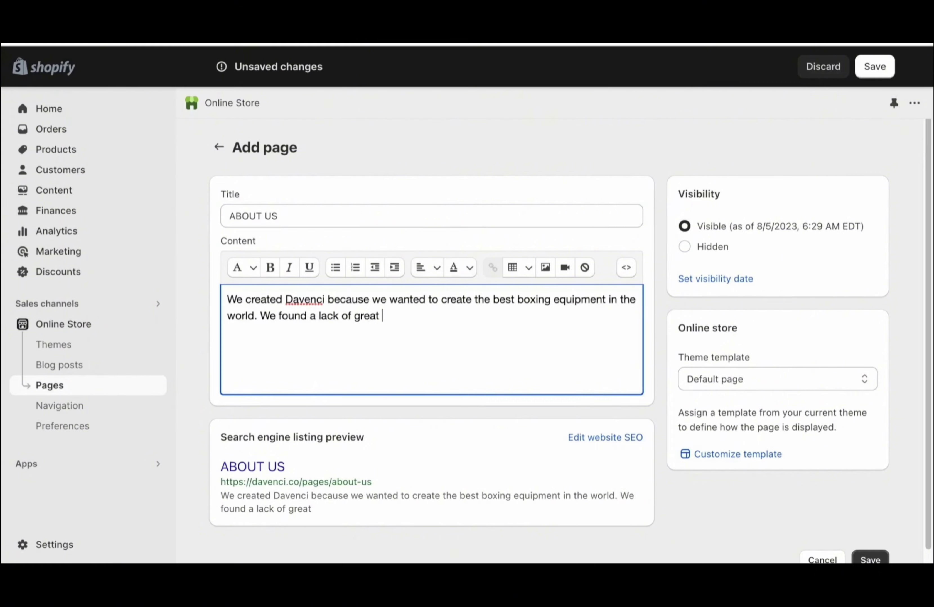
{"action": "type", "text": "training gear in the "}
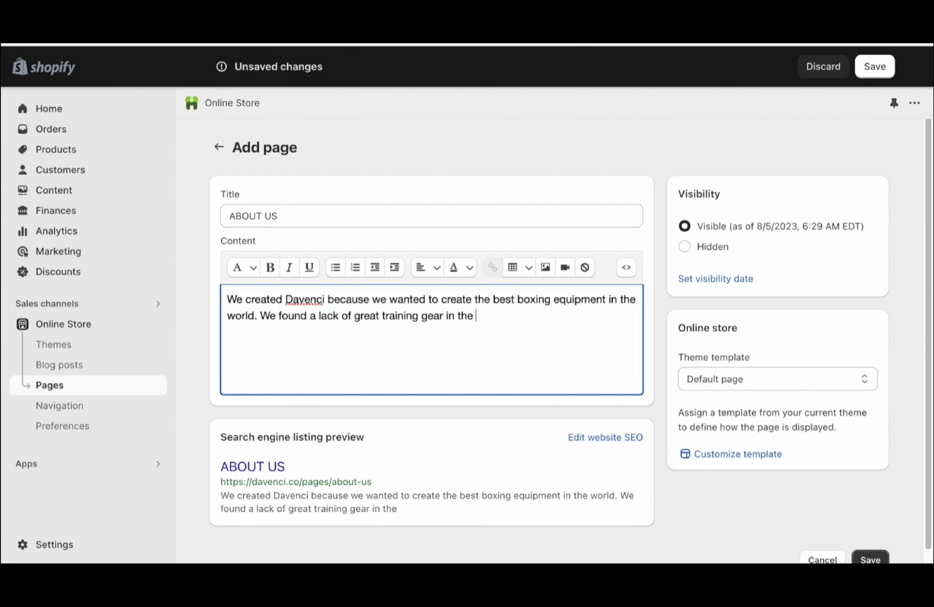
{"action": "type", "text": "market so we decided t"}
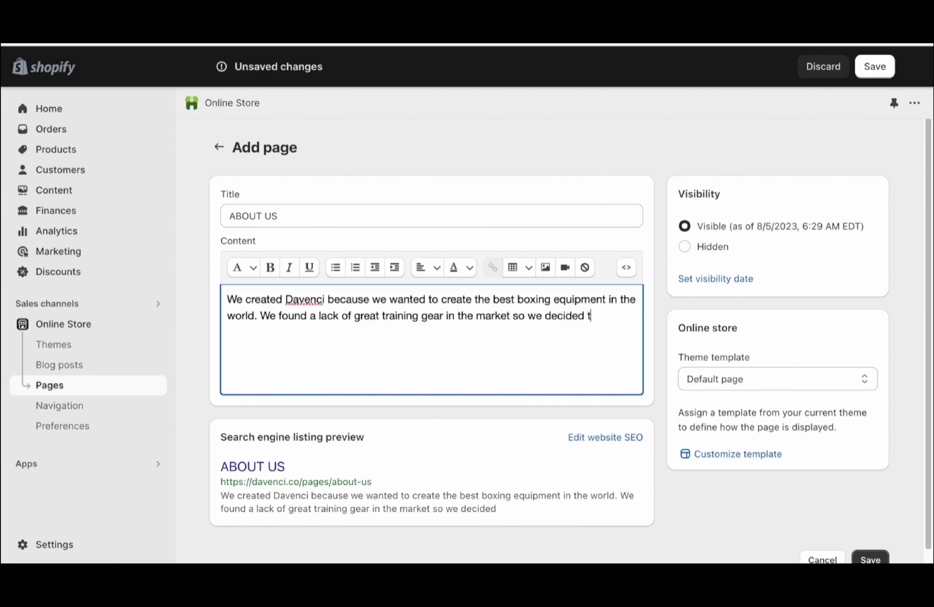
{"action": "type", "text": "o create our own"}
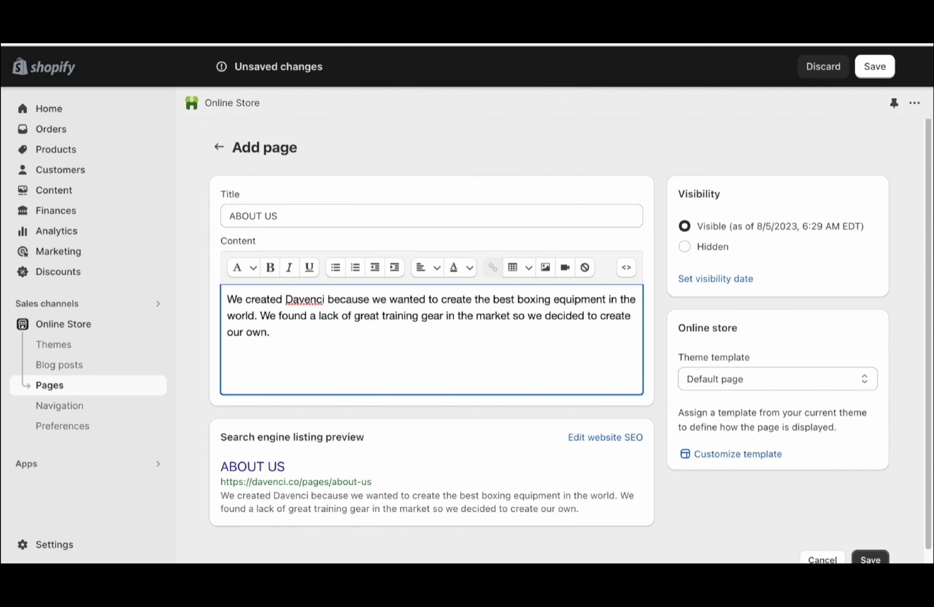
{"action": "type", "text": "."}
Add 'Who are we?', 'What we selling?' and 'Why we selling it?' on separate lines, then save
{"action": "key", "text": "Return"}
{"action": "key", "text": "Return"}
{"action": "key", "text": "BackSpace"}
{"action": "type", "text": "Who a"}
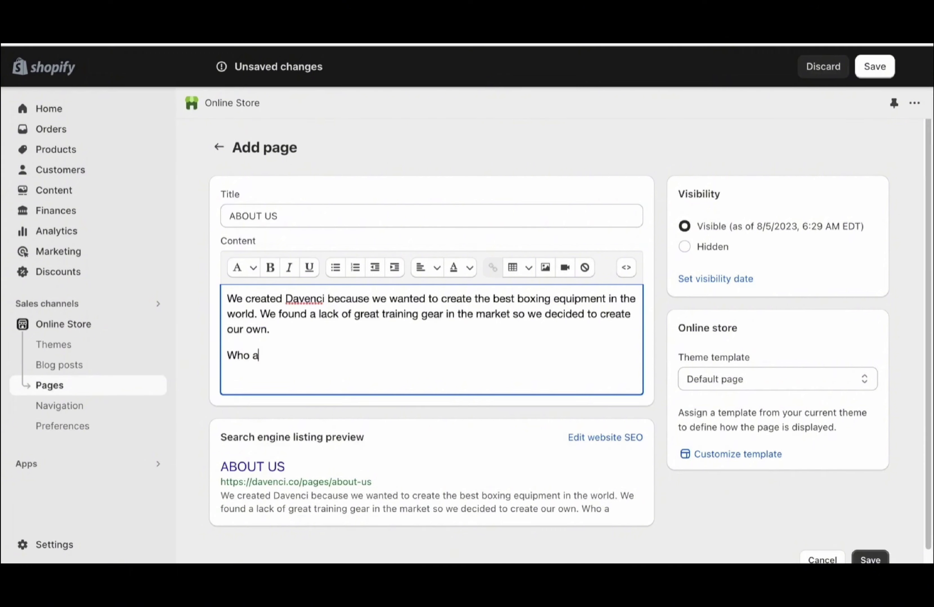
{"action": "type", "text": "re we?"}
{"action": "key", "text": "shift+Return"}
{"action": "type", "text": "What we selling?"}
{"action": "key", "text": "shift+Return"}
{"action": "type", "text": "Why we selling it?"}
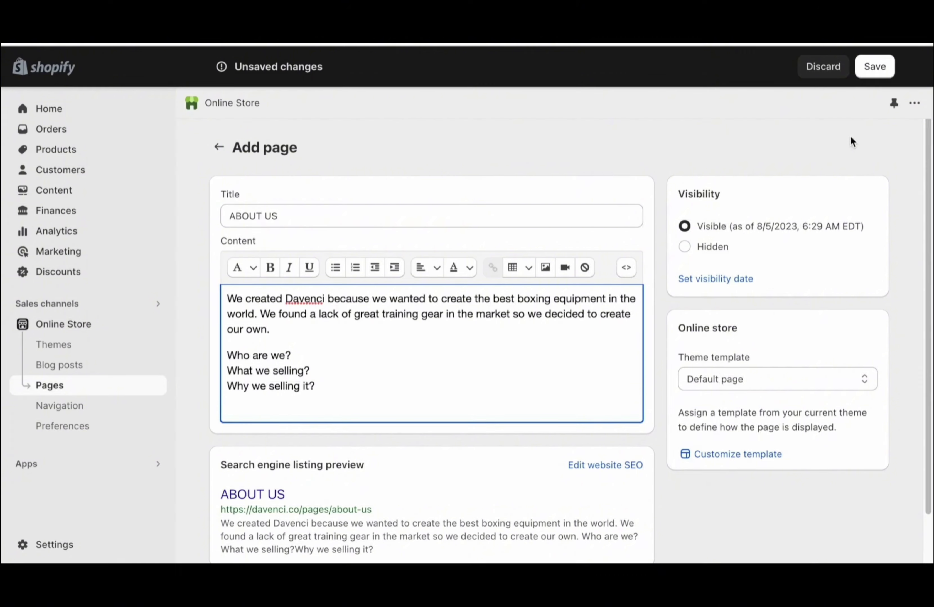
{"action": "left_click", "coordinate": [873, 66]}
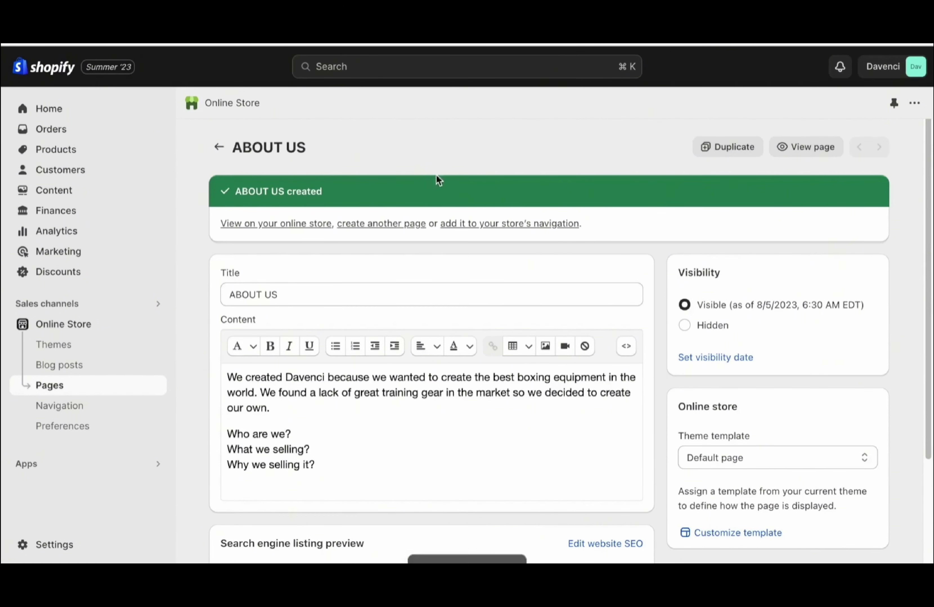
{"action": "left_click", "coordinate": [396, 227]}
Start a page titled FAQs and paste in the FAQ questions and answers
{"action": "left_click", "coordinate": [363, 216]}
{"action": "type", "text": "FAQs"}
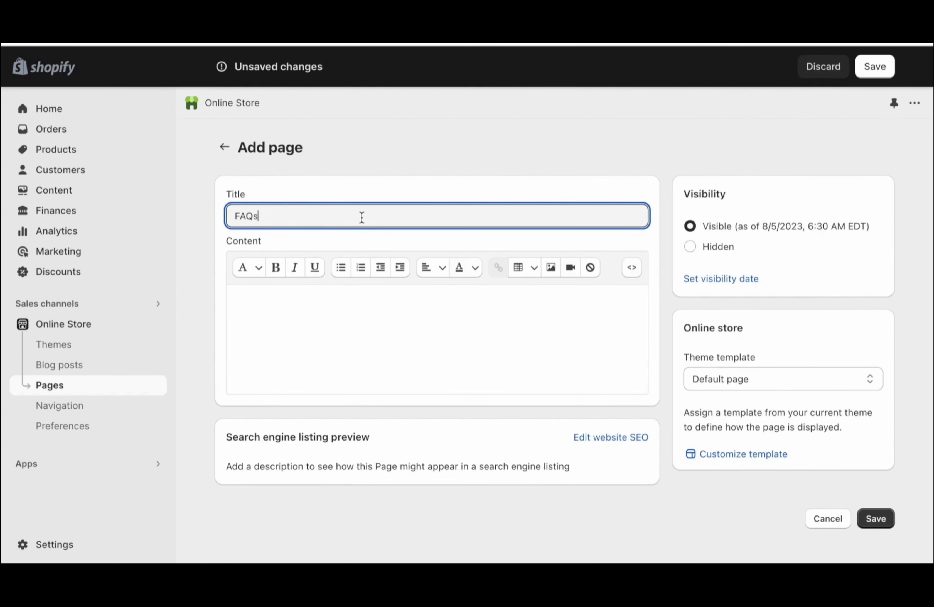
{"action": "left_click", "coordinate": [308, 311]}
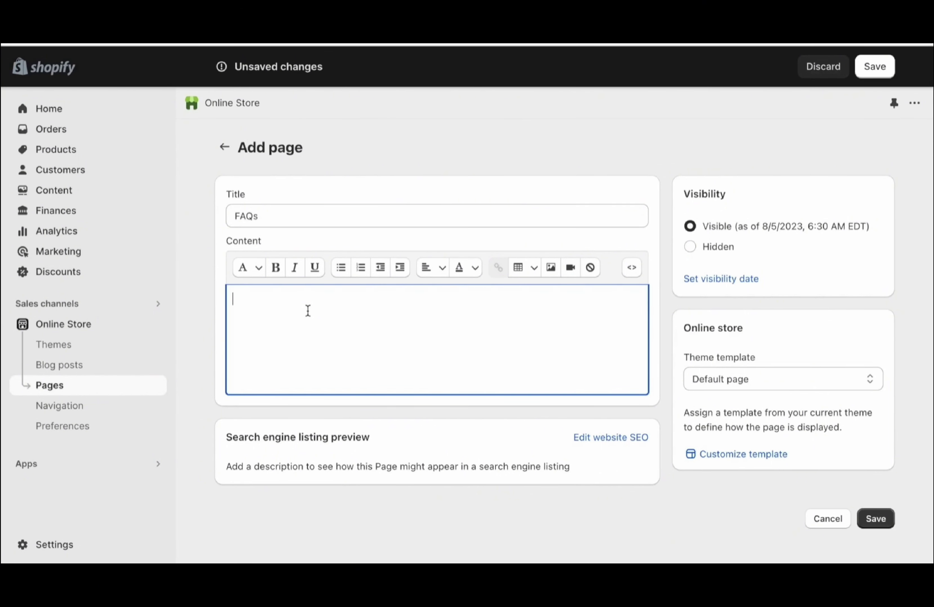
{"action": "key", "text": "ctrl+v"}
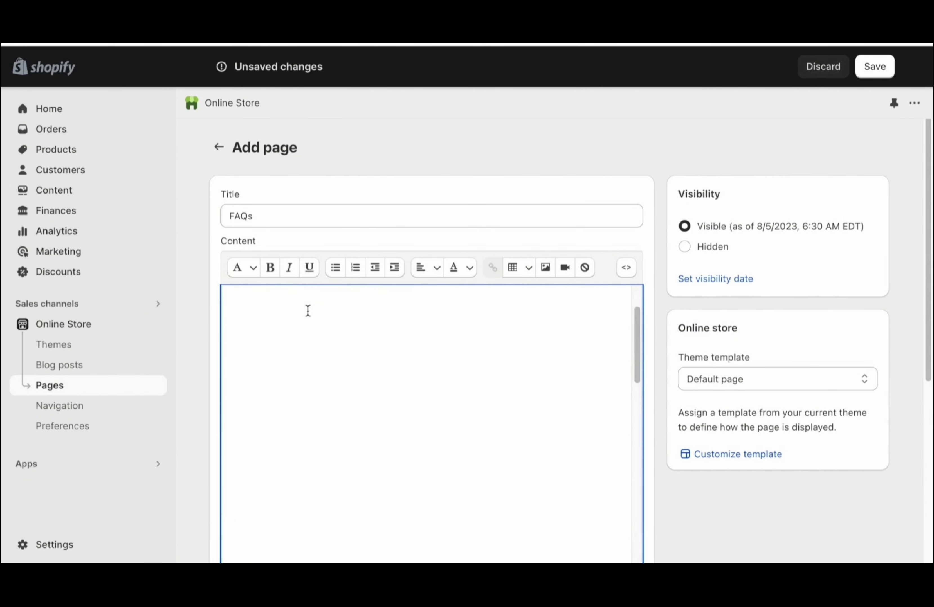
Delete the blank lines between the FAQ questions and answers
{"action": "key", "text": "Delete"}
{"action": "key", "text": "Down"}
{"action": "key", "text": "Down"}
{"action": "key", "text": "Delete"}
{"action": "key", "text": "Down"}
{"action": "key", "text": "Down"}
{"action": "key", "text": "BackSpace"}
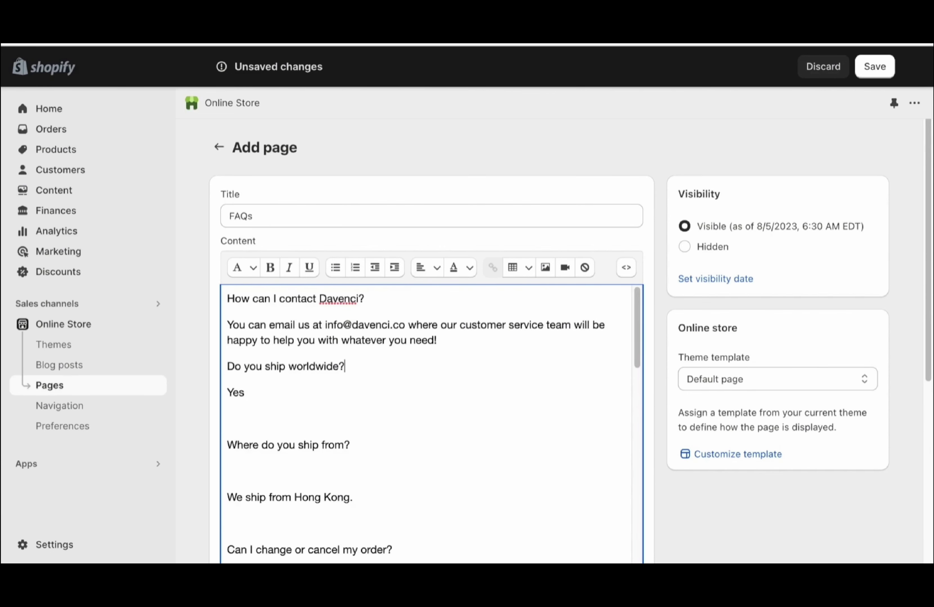
{"action": "key", "text": "Down"}
{"action": "key", "text": "Delete"}
{"action": "key", "text": "Down"}
{"action": "key", "text": "Delete"}
{"action": "key", "text": "Down"}
{"action": "key", "text": "Delete"}
{"action": "key", "text": "Down"}
{"action": "key", "text": "Delete"}
{"action": "scroll", "coordinate": [497, 322], "scroll_direction": "down", "scroll_amount": 1}
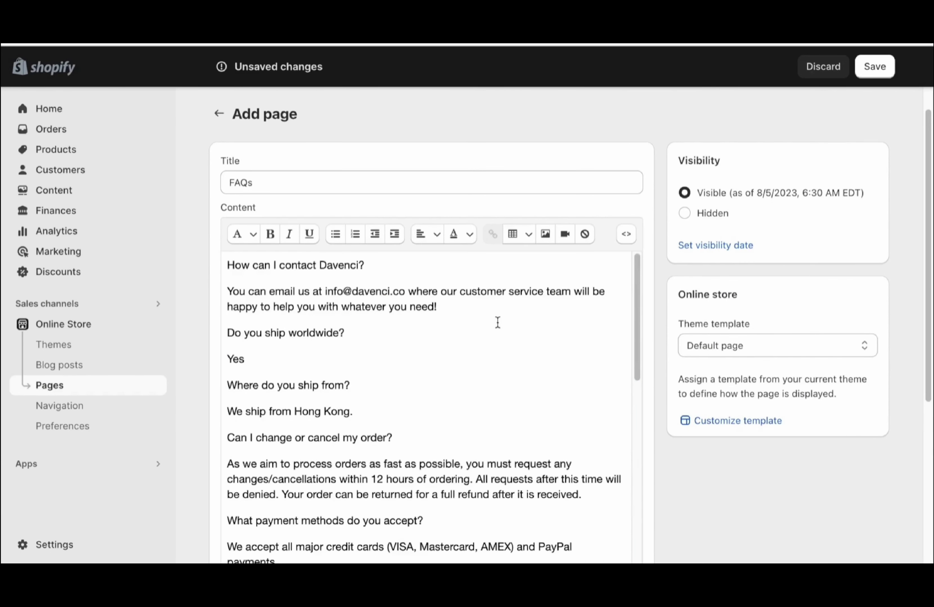
Bold the questions such as 'How can I contact Davenci?' and save the FAQs page
{"action": "left_click_drag", "start_coordinate": [375, 263], "coordinate": [221, 267]}
{"action": "left_click", "coordinate": [270, 234]}
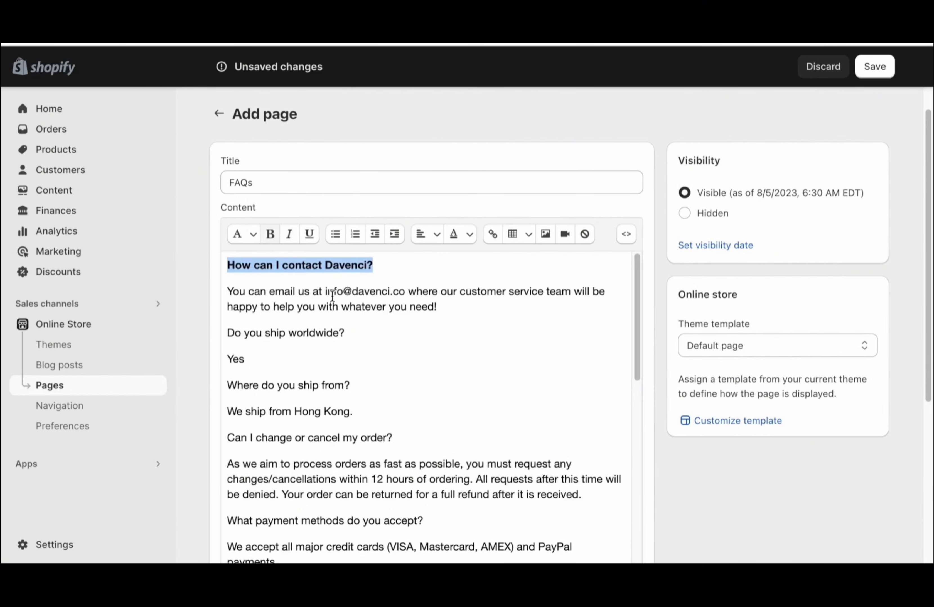
{"action": "left_click", "coordinate": [365, 328]}
{"action": "left_click_drag", "start_coordinate": [365, 329], "coordinate": [213, 316]}
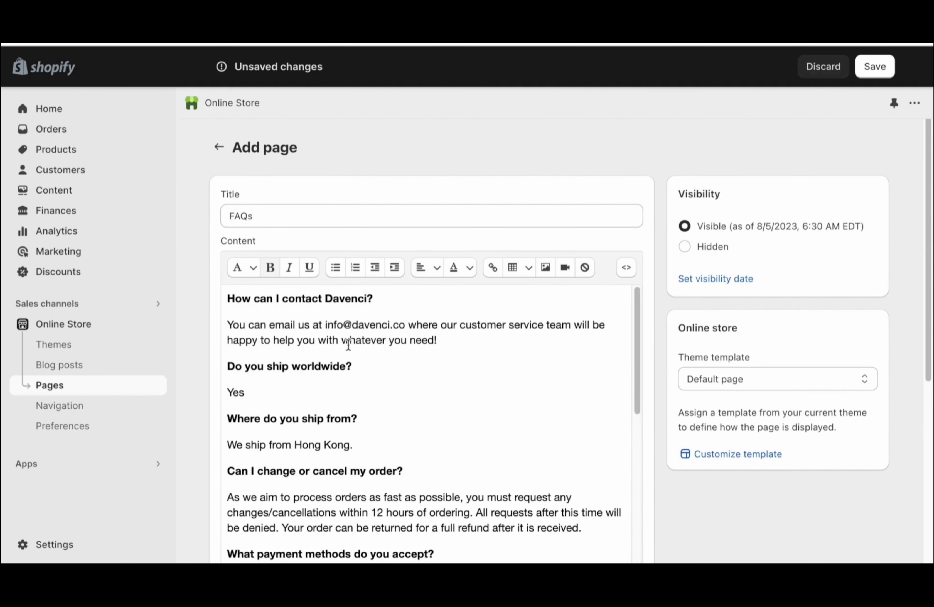
{"action": "scroll", "coordinate": [347, 338], "scroll_direction": "down", "scroll_amount": 10}
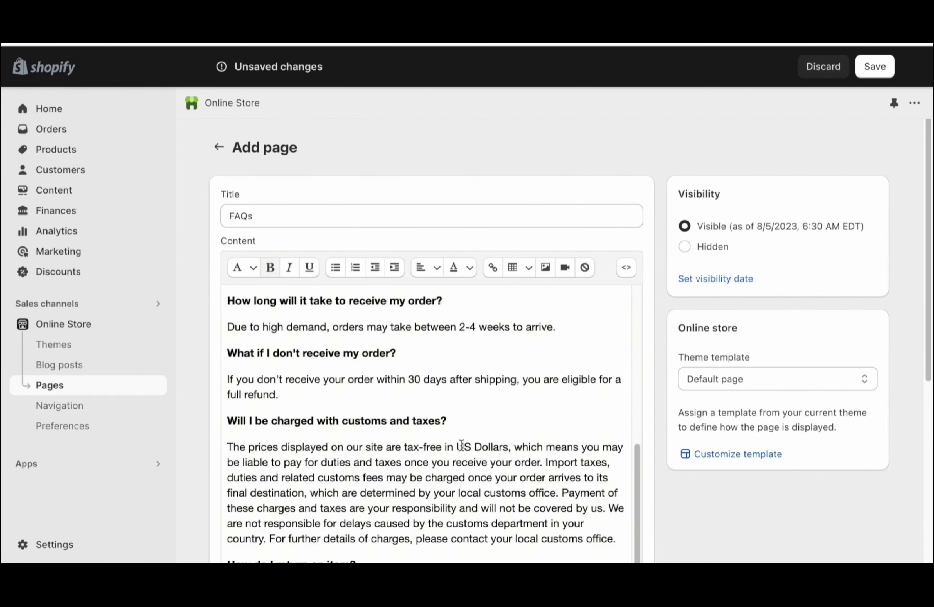
{"action": "left_click", "coordinate": [461, 447]}
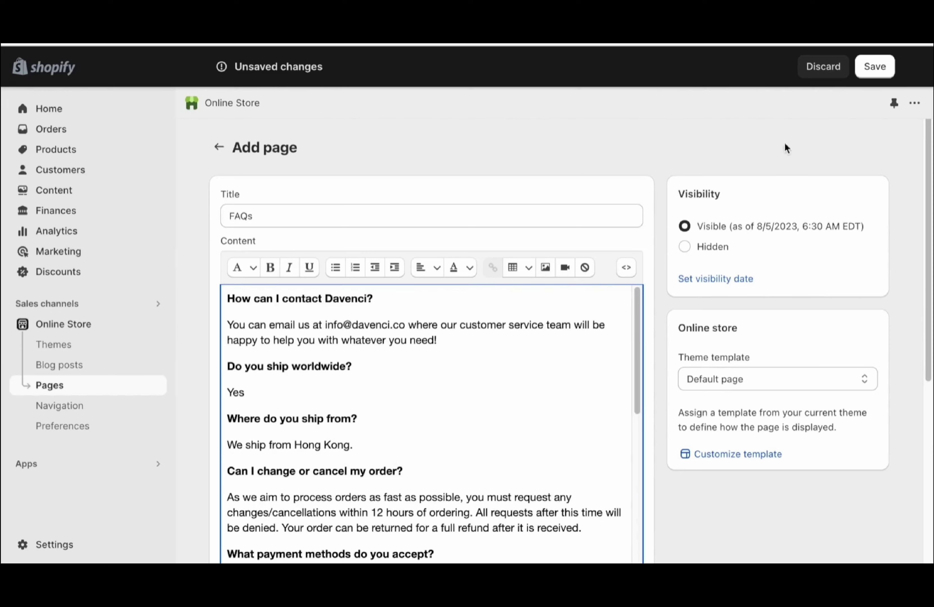
{"action": "left_click", "coordinate": [874, 67]}
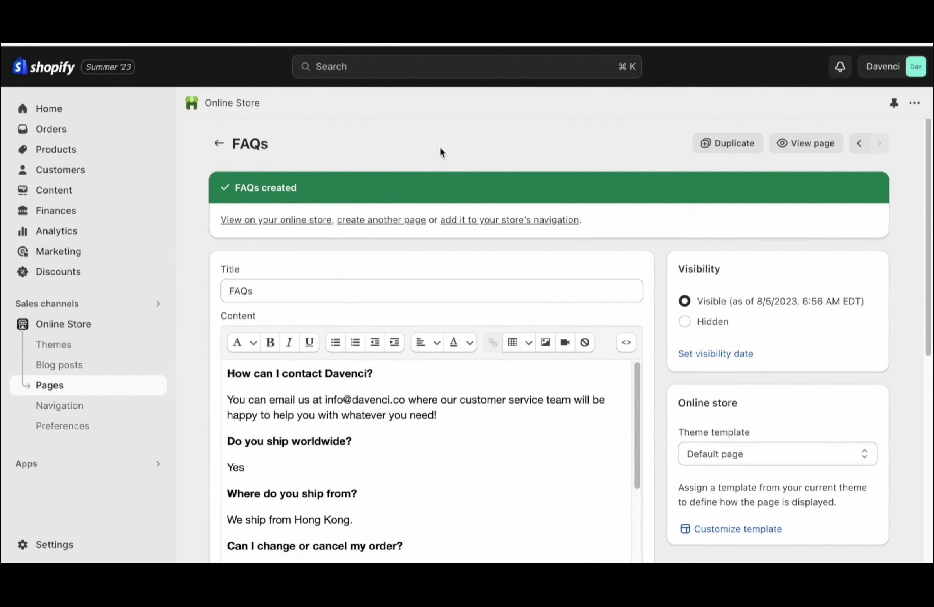
{"action": "left_click", "coordinate": [378, 218]}
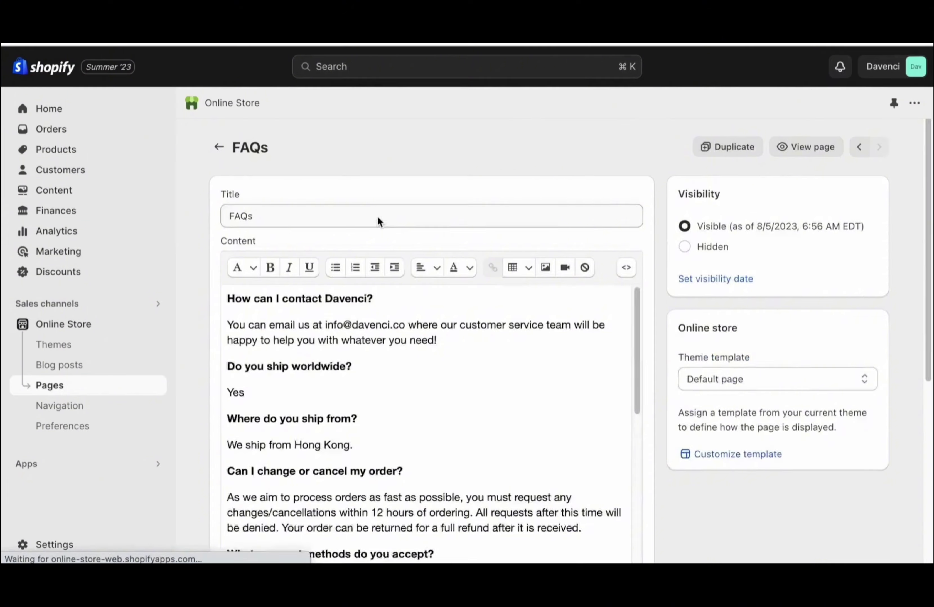
Create and save a SHIPPING page warning of 2-4 week delivery and giving the store's email address
{"action": "left_click", "coordinate": [378, 216]}
{"action": "type", "text": "SHIPPING"}
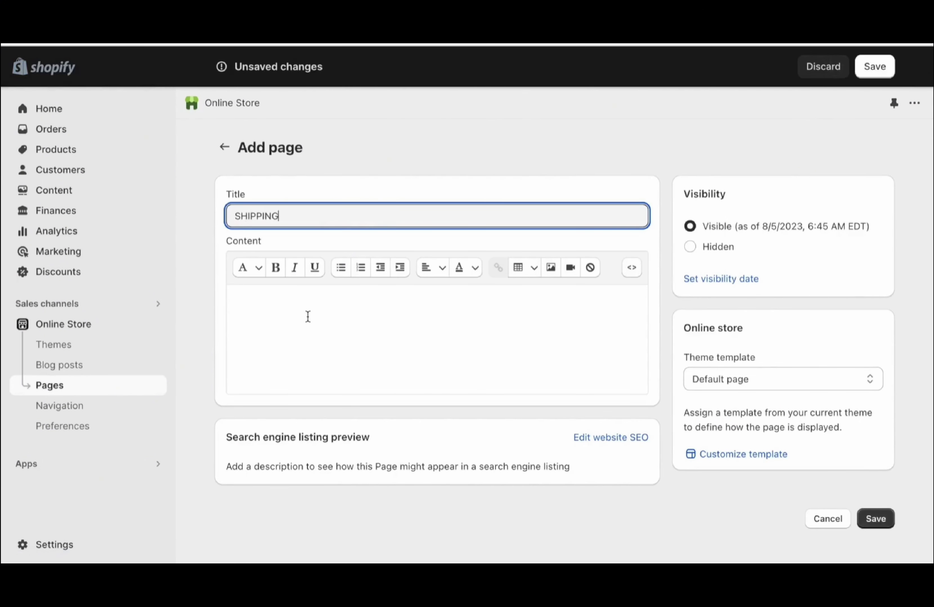
{"action": "left_click", "coordinate": [306, 317]}
{"action": "type", "text": "Due to high demand, orders mau t"}
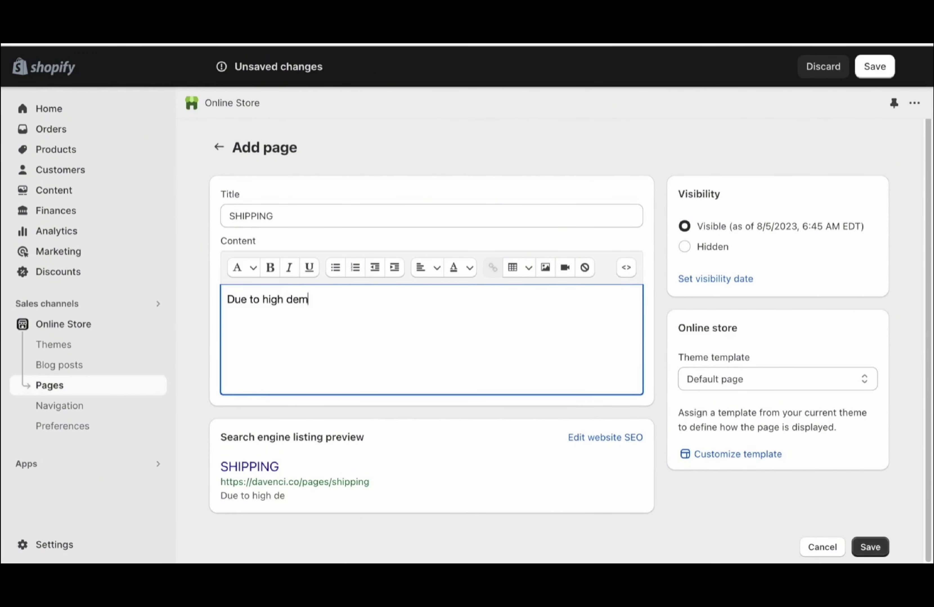
{"action": "key", "text": "BackSpace"}
{"action": "key", "text": "BackSpace"}
{"action": "key", "text": "BackSpace"}
{"action": "type", "text": "y take 2-4 w"}
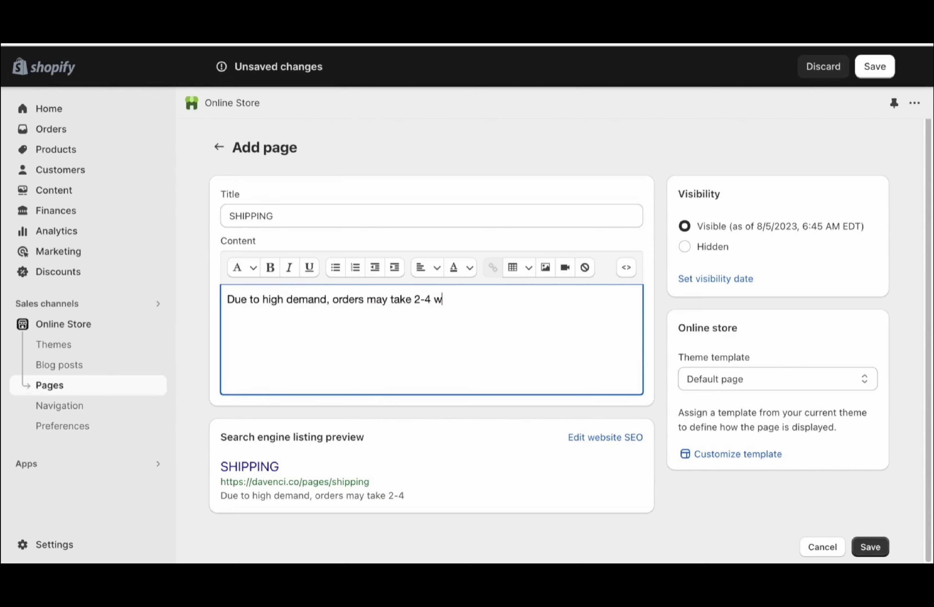
{"action": "type", "text": "eeks to arrive. Please emai"}
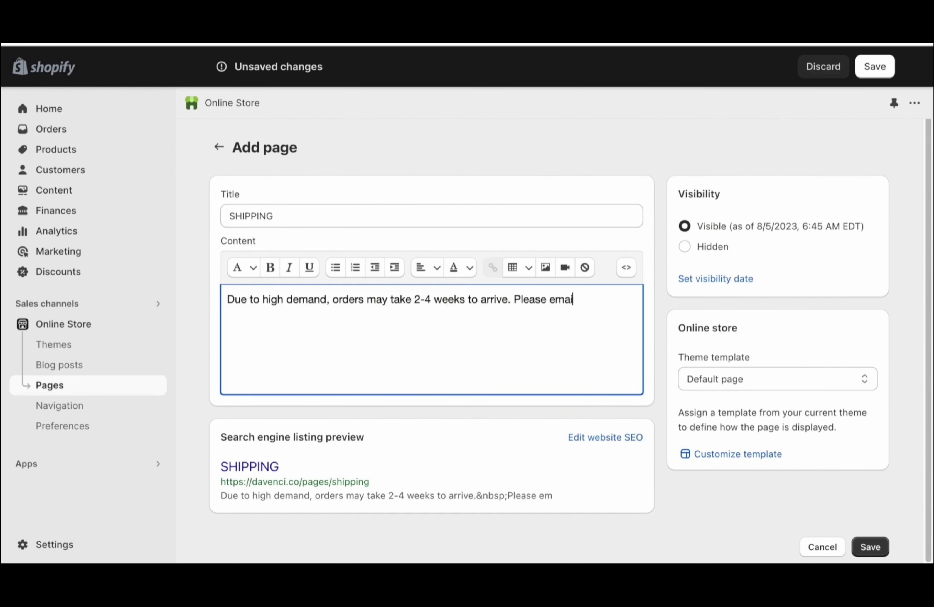
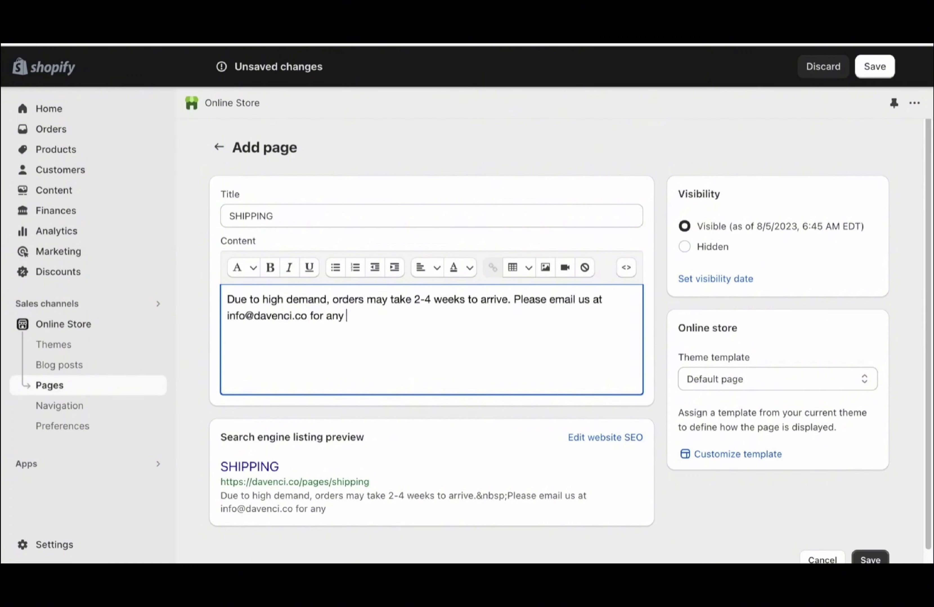
{"action": "left_click", "coordinate": [740, 148]}
{"action": "left_click", "coordinate": [871, 77]}
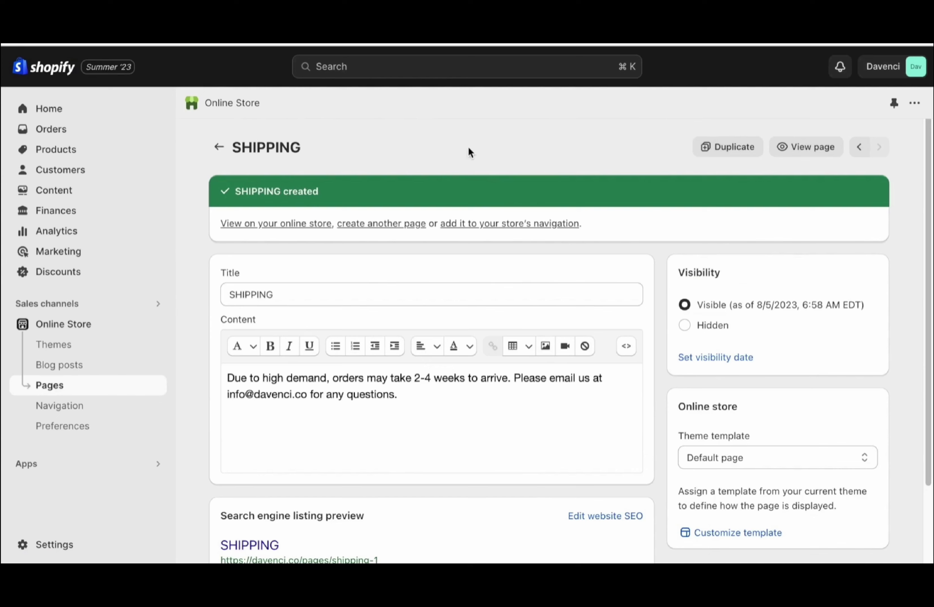
{"action": "left_click", "coordinate": [379, 221]}
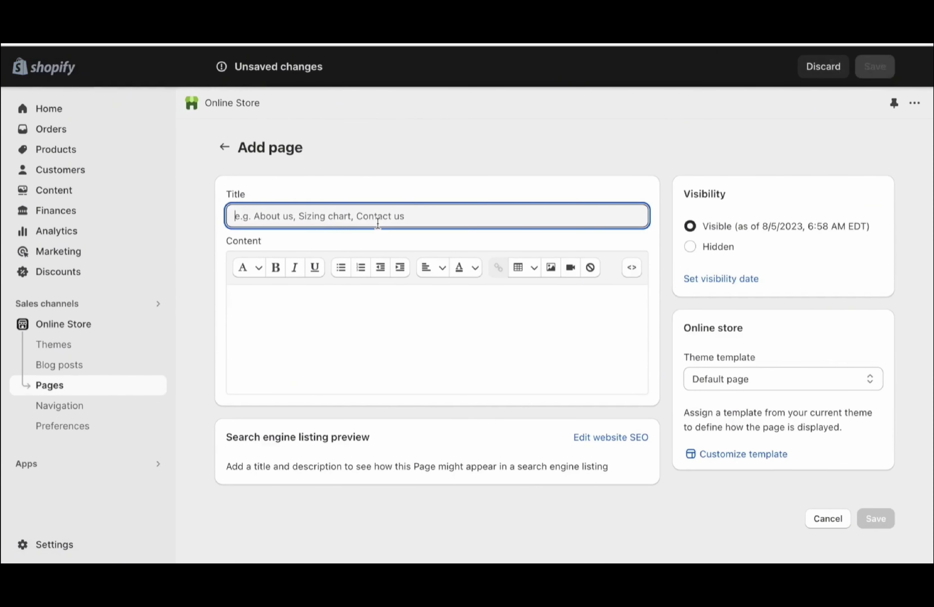
Title the page CONTACT US and ask customers to email questions, promising replies within 24 hours
{"action": "type", "text": "CONTACT US"}
{"action": "left_click", "coordinate": [330, 314]}
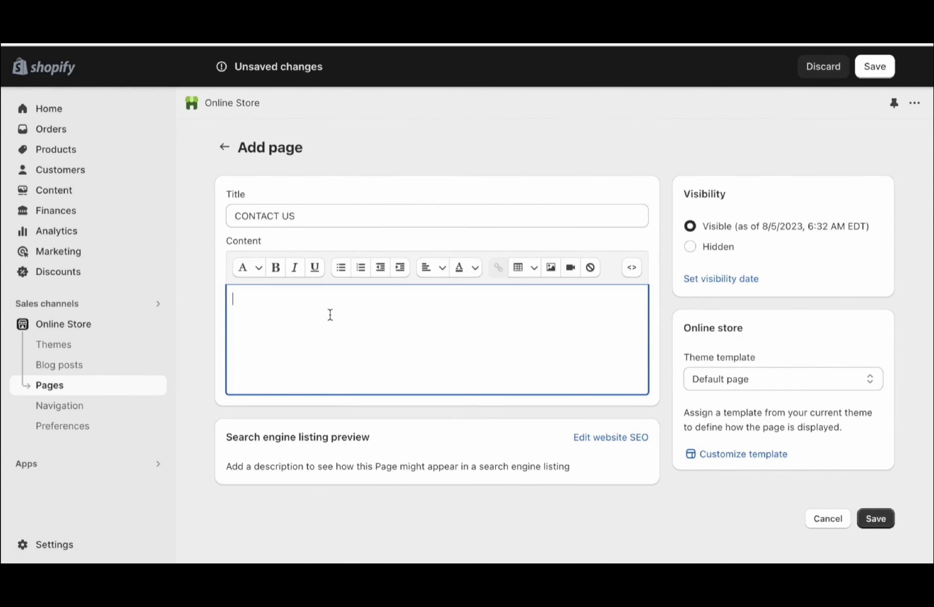
{"action": "type", "text": "If you have any "}
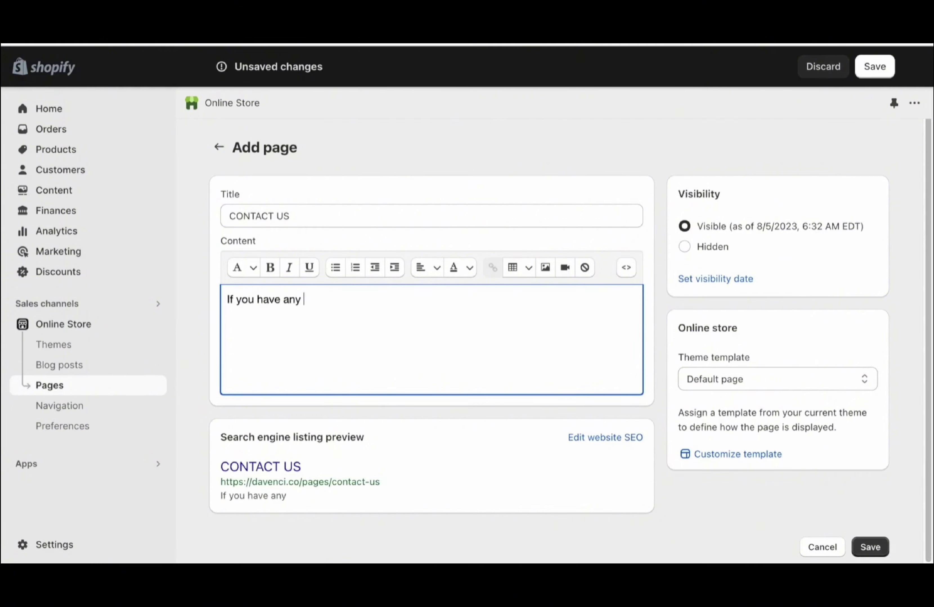
{"action": "type", "text": "questions, please email us at "}
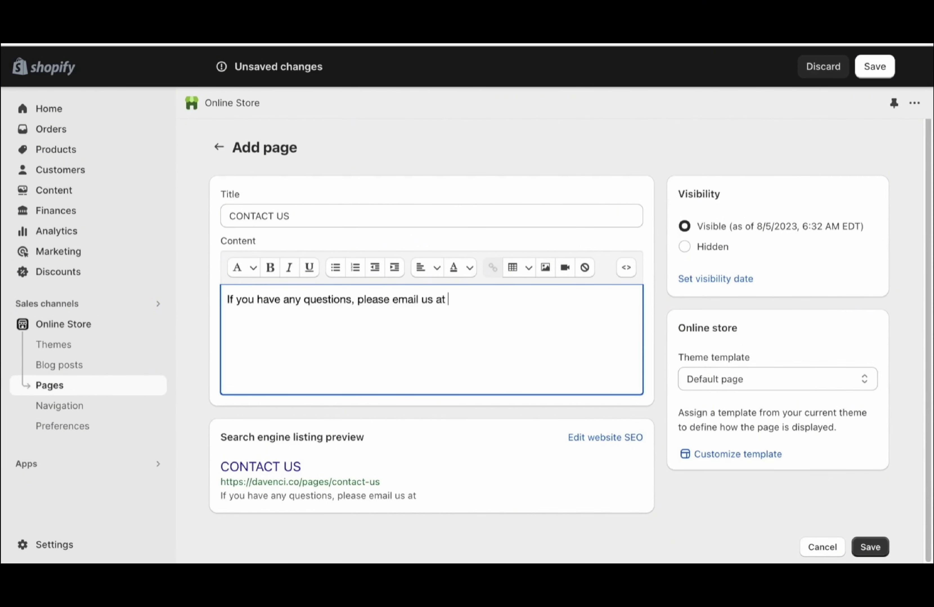
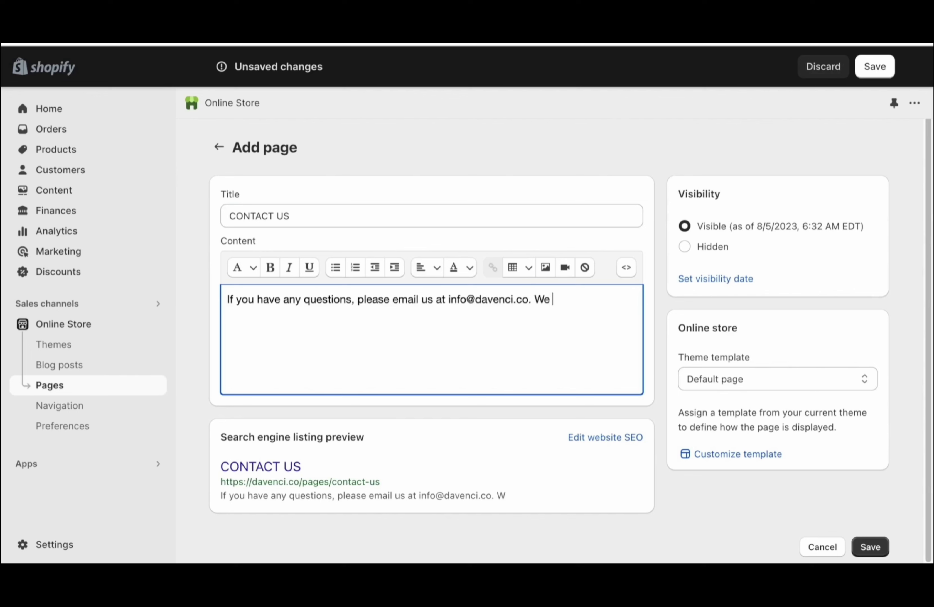
{"action": "type", "text": "will respond to you withi"}
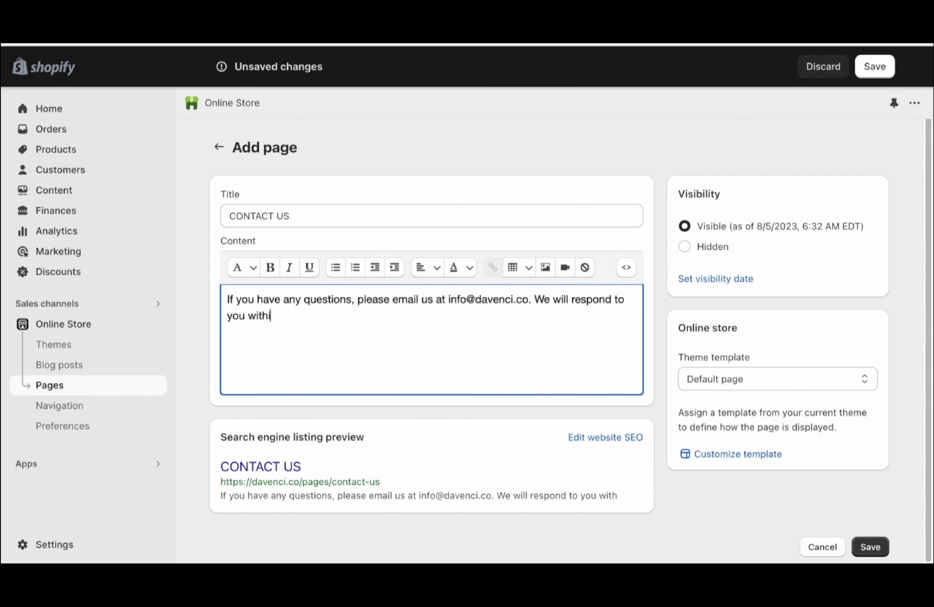
{"action": "type", "text": "n 24 hours."}
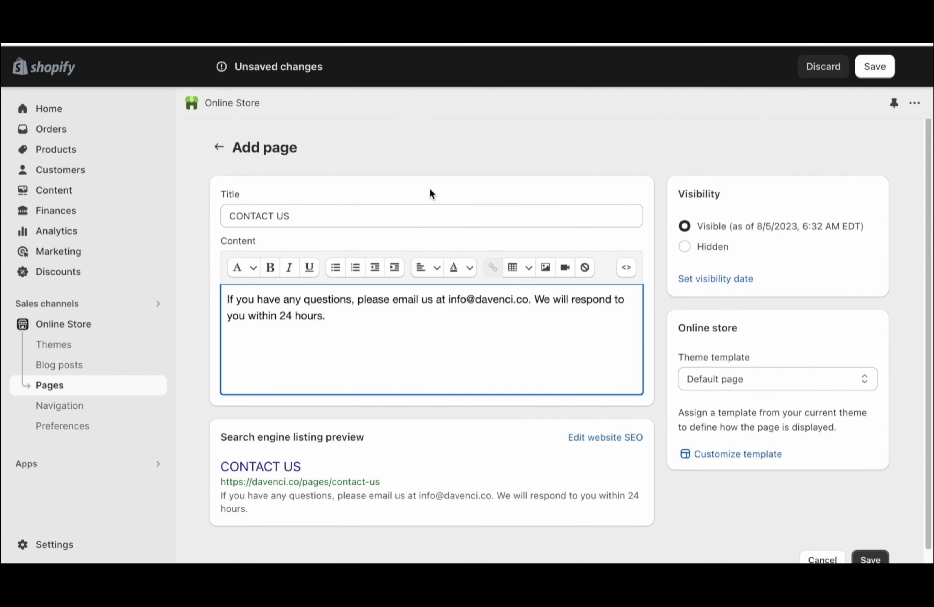
{"action": "left_click", "coordinate": [423, 162]}
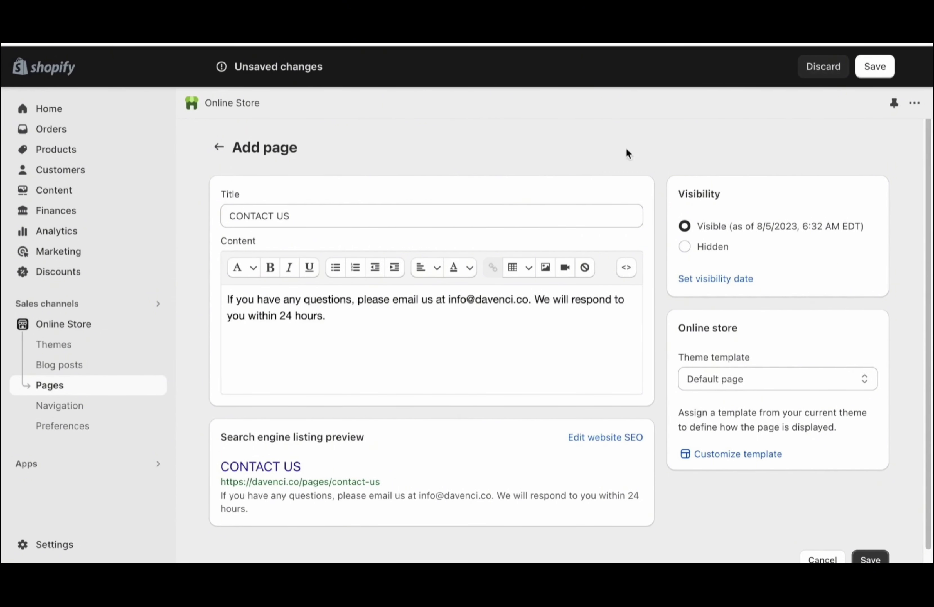
{"action": "left_click", "coordinate": [875, 66]}
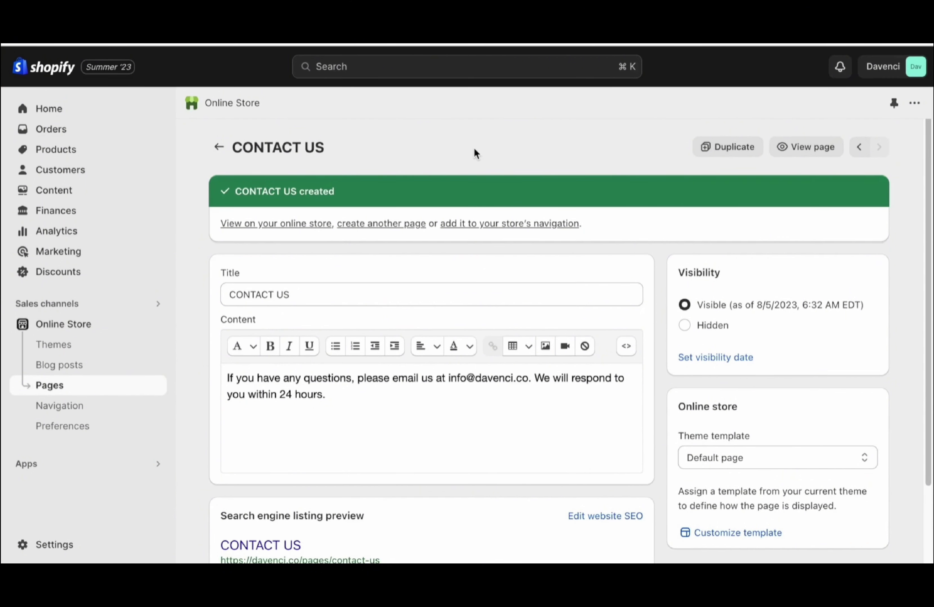
Go from Apps > All recommended apps to the Shopify App Store
{"action": "left_click", "coordinate": [85, 469]}
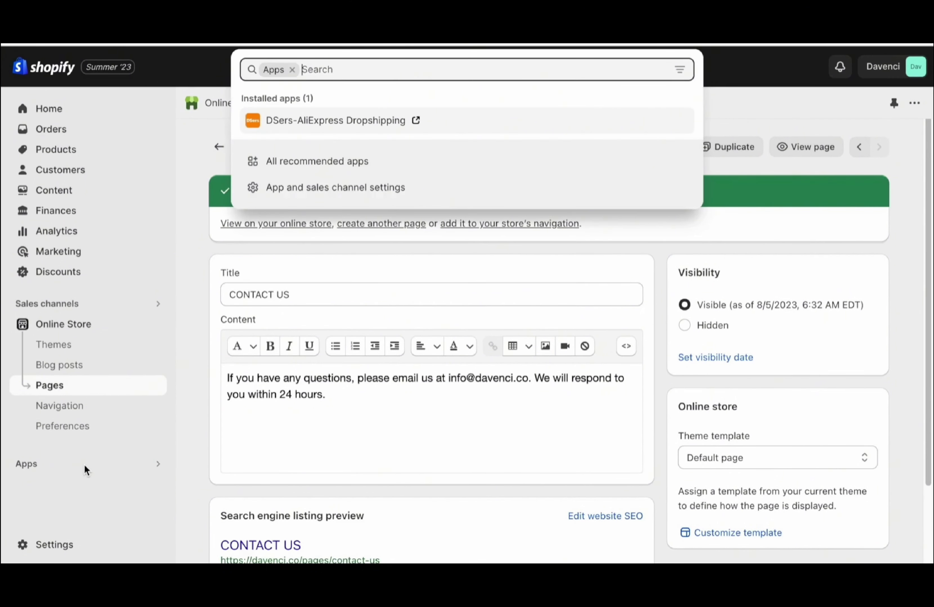
{"action": "left_click", "coordinate": [301, 165]}
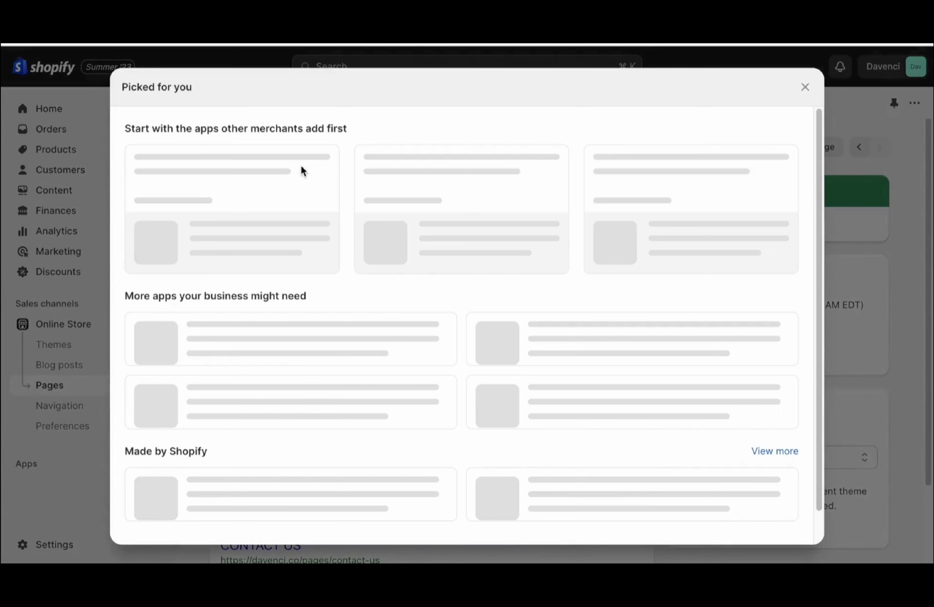
{"action": "scroll", "coordinate": [409, 365], "scroll_direction": "down", "scroll_amount": 3}
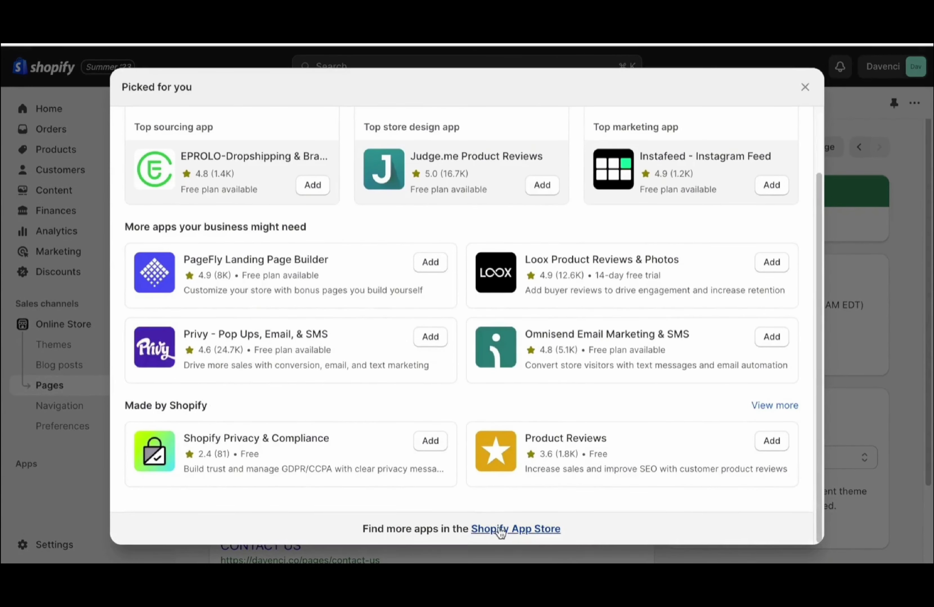
{"action": "left_click", "coordinate": [499, 530]}
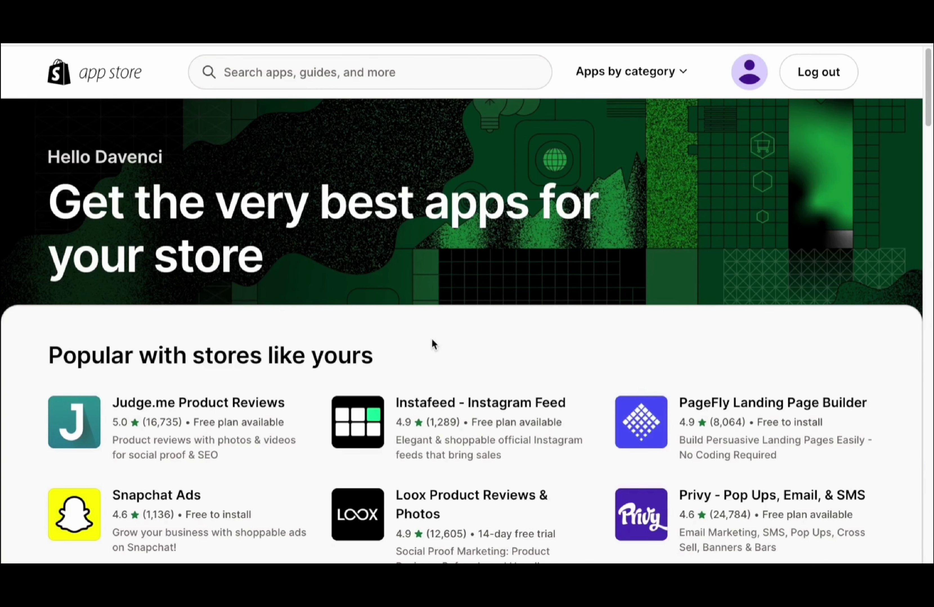
Search the App Store for Track123 and install Track123 Order Tracking Upsell into the store
{"action": "left_click", "coordinate": [322, 71]}
{"action": "type", "text": "T"}
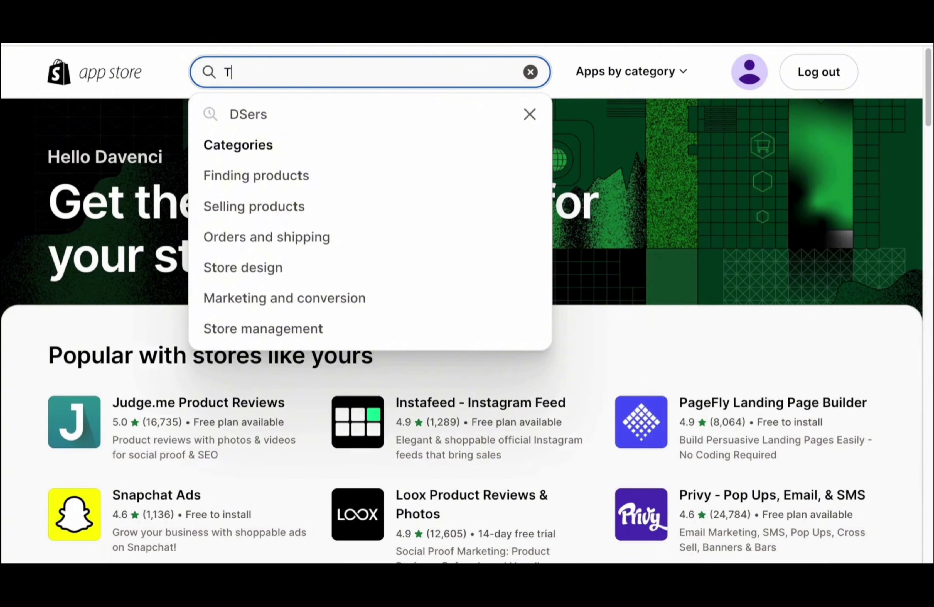
{"action": "type", "text": "rack123"}
{"action": "key", "text": "Return"}
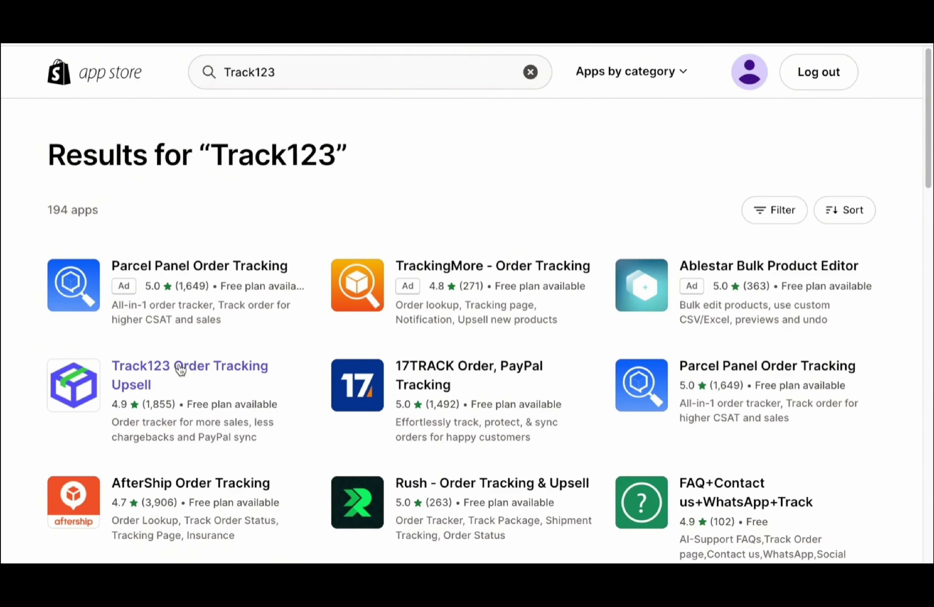
{"action": "left_click", "coordinate": [179, 367]}
{"action": "left_click", "coordinate": [217, 357]}
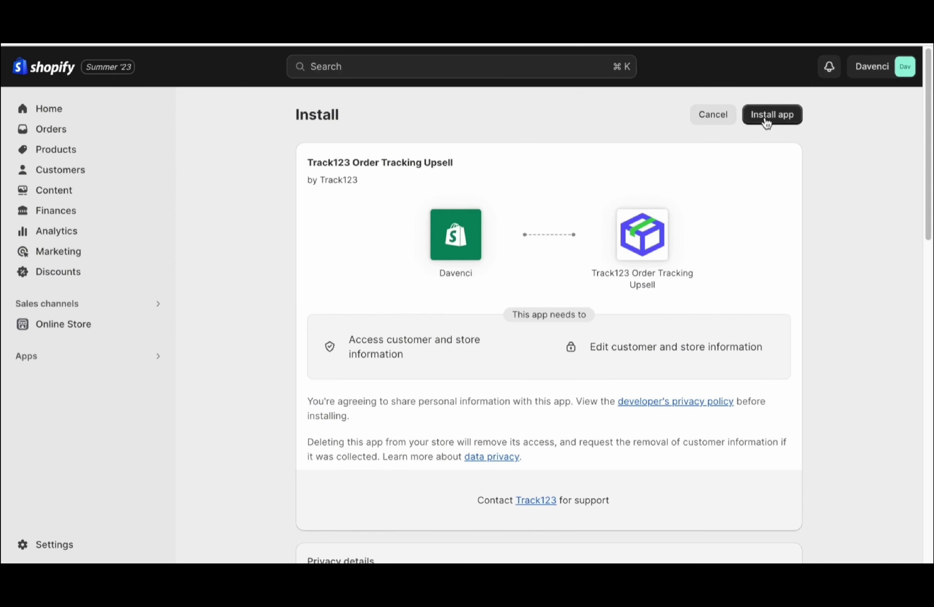
{"action": "left_click", "coordinate": [764, 118]}
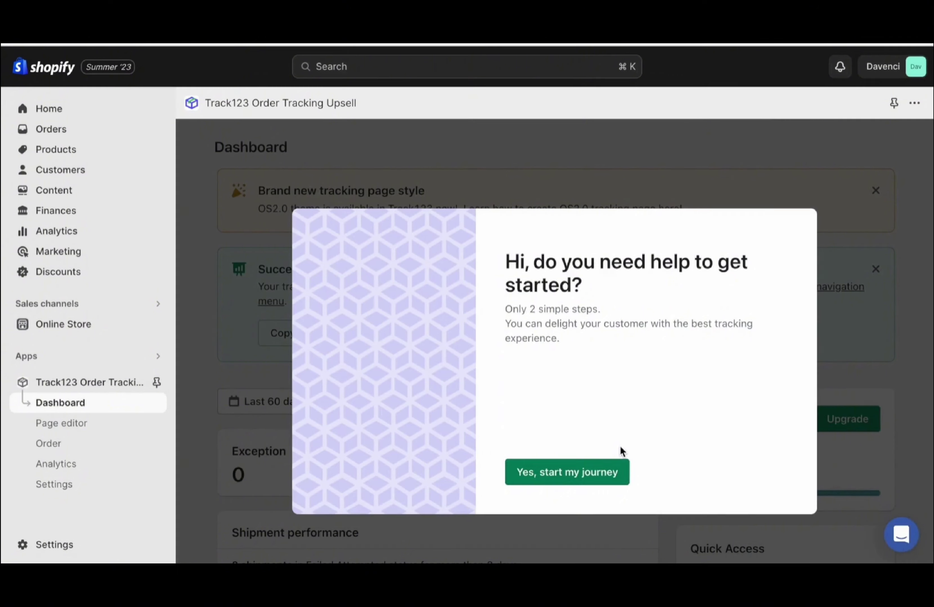
Complete Track123's getting-started setup with Dropshipping mode switched on and dismiss the ready message
{"action": "left_click", "coordinate": [596, 472]}
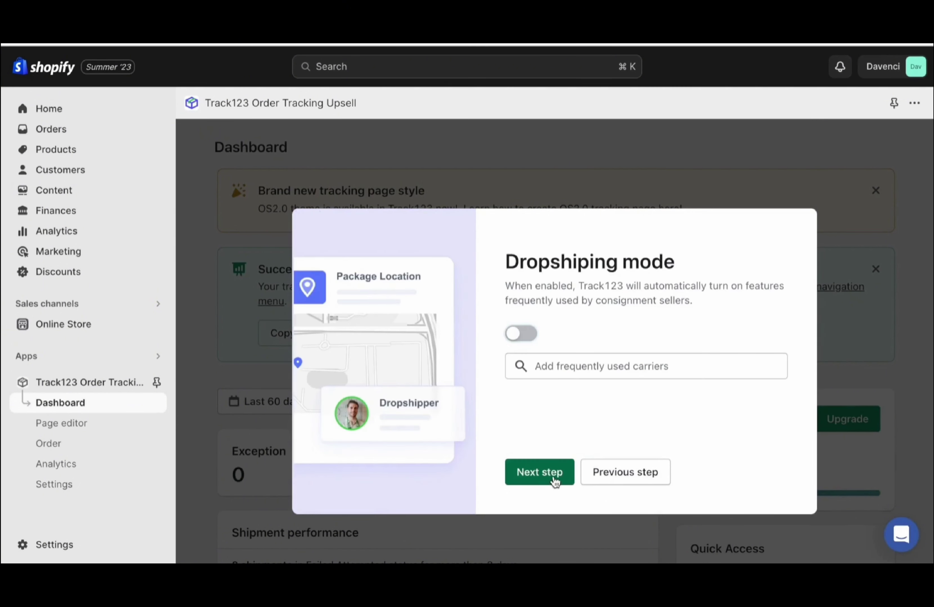
{"action": "left_click", "coordinate": [520, 335]}
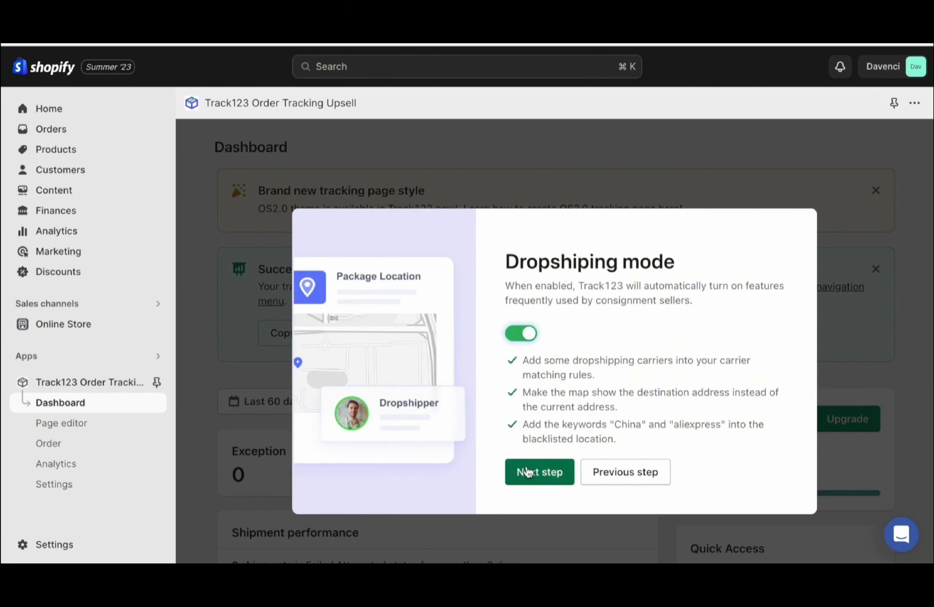
{"action": "left_click", "coordinate": [525, 472]}
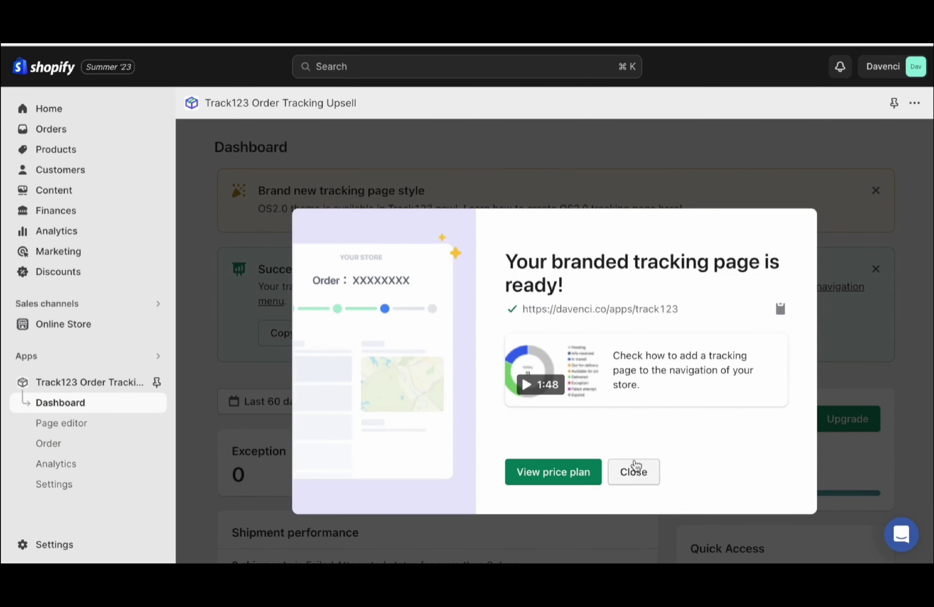
{"action": "left_click", "coordinate": [634, 472]}
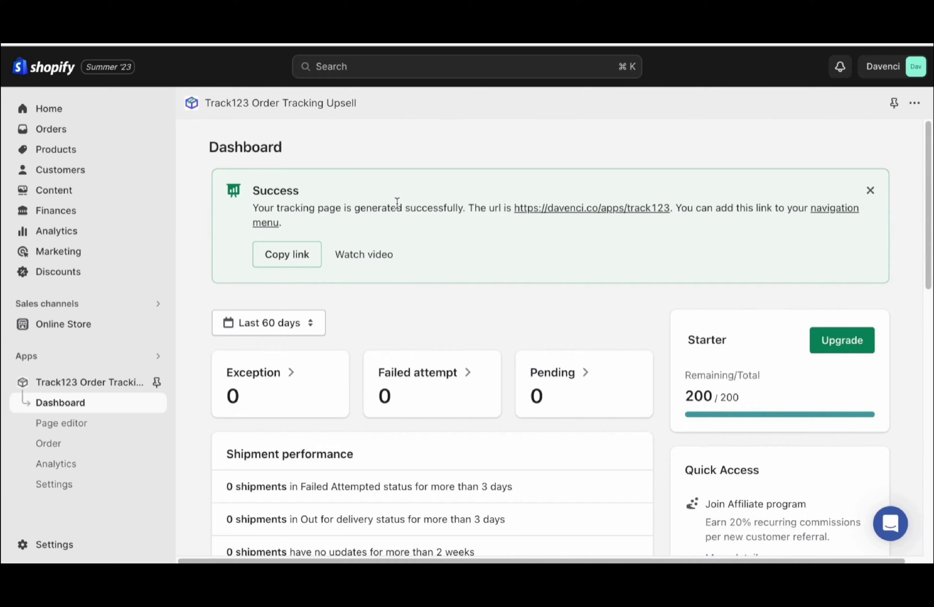
{"action": "scroll", "coordinate": [397, 203], "scroll_direction": "down", "scroll_amount": 8}
{"action": "scroll", "coordinate": [397, 204], "scroll_direction": "down", "scroll_amount": 4}
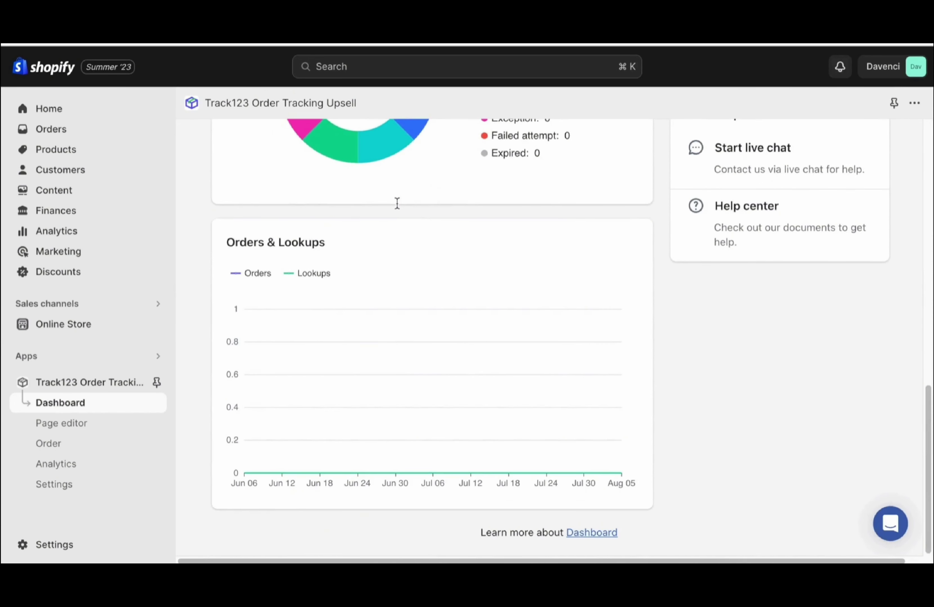
{"action": "left_click", "coordinate": [109, 428]}
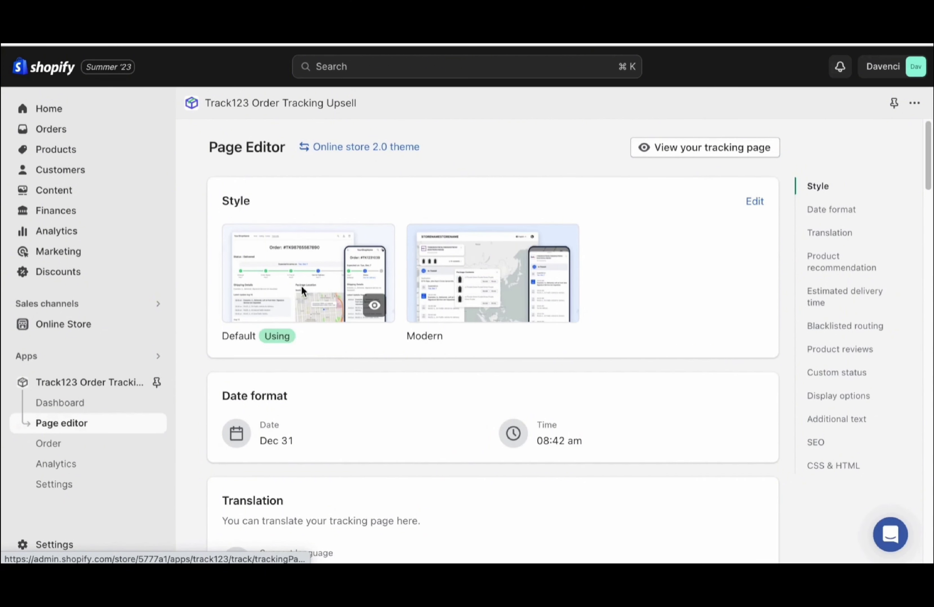
{"action": "scroll", "coordinate": [302, 285], "scroll_direction": "down", "scroll_amount": 5}
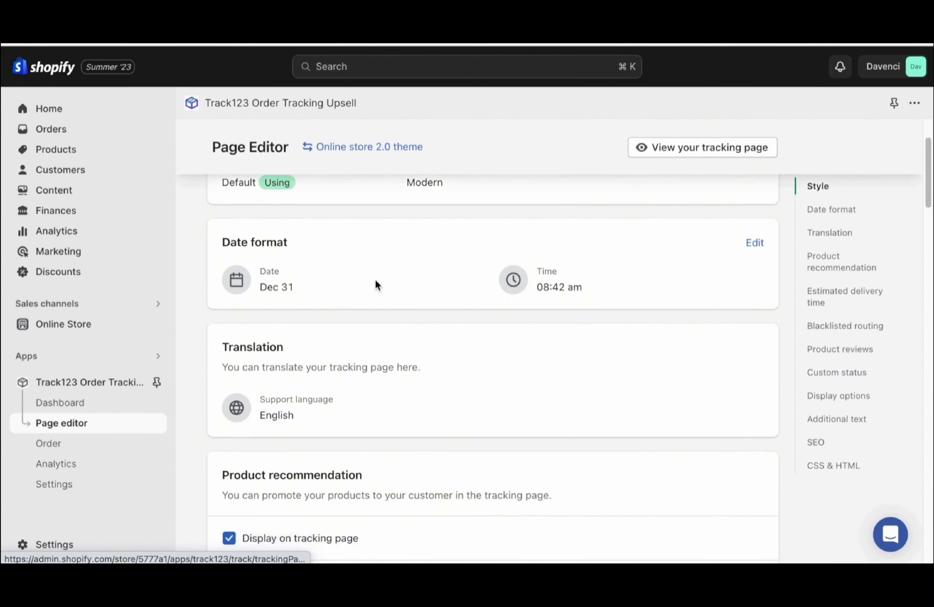
{"action": "scroll", "coordinate": [375, 278], "scroll_direction": "up", "scroll_amount": 1}
{"action": "scroll", "coordinate": [588, 257], "scroll_direction": "down", "scroll_amount": 2}
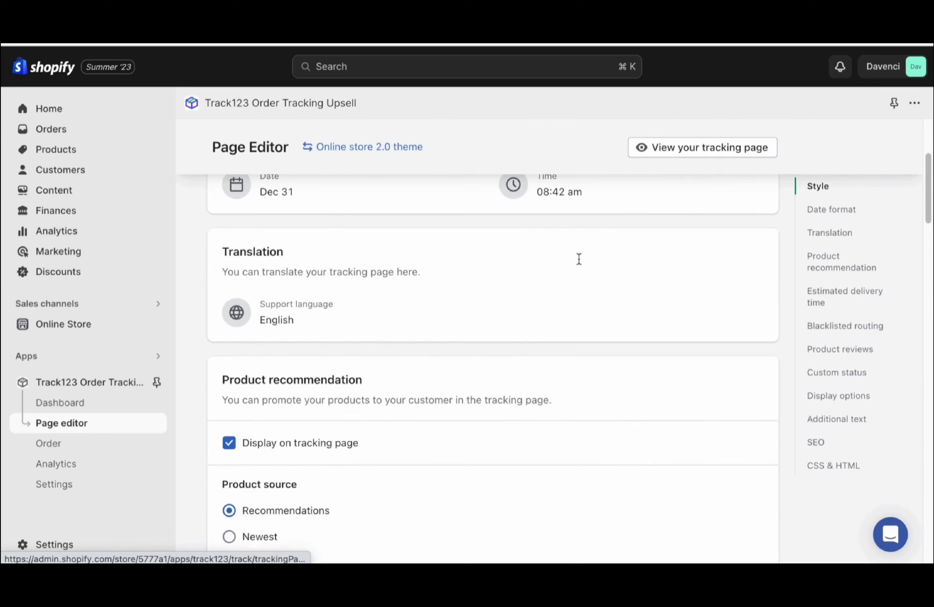
{"action": "scroll", "coordinate": [281, 289], "scroll_direction": "down", "scroll_amount": 4}
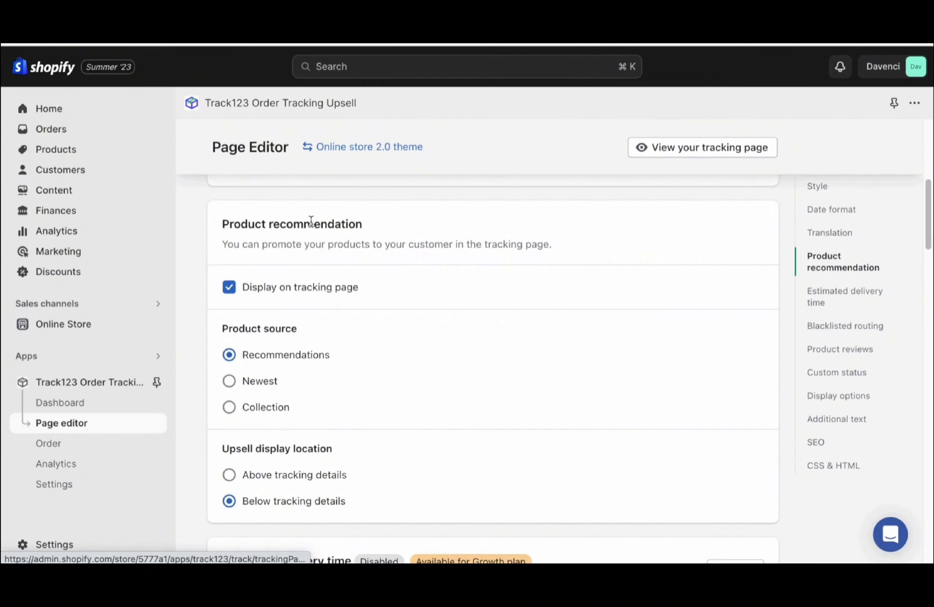
{"action": "scroll", "coordinate": [312, 222], "scroll_direction": "down", "scroll_amount": 9}
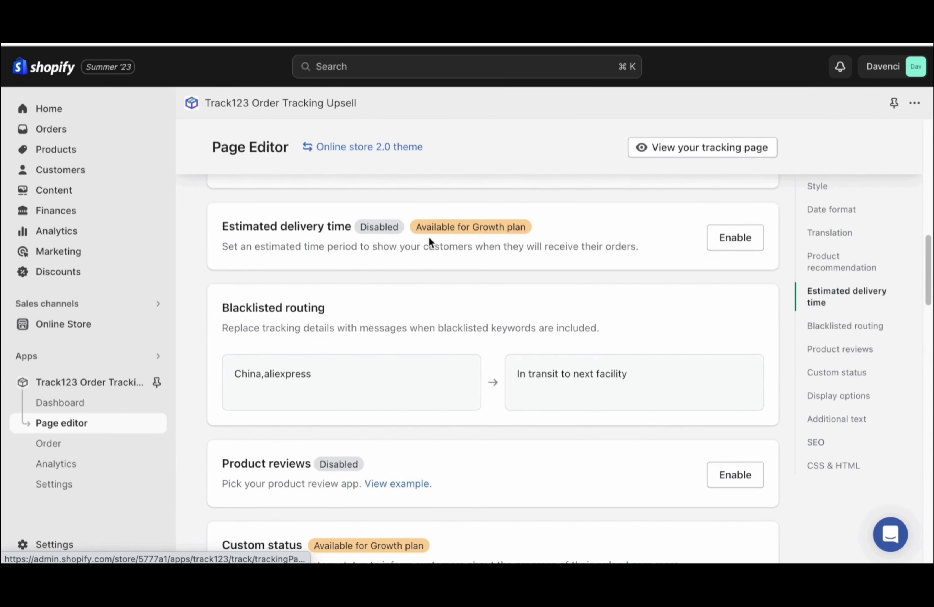
{"action": "scroll", "coordinate": [429, 236], "scroll_direction": "down", "scroll_amount": 2}
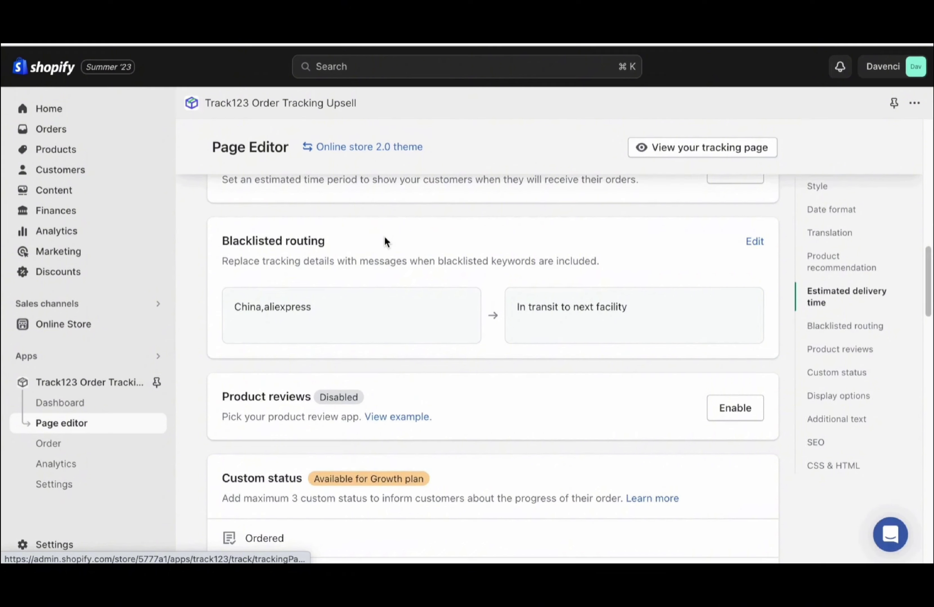
{"action": "scroll", "coordinate": [383, 240], "scroll_direction": "down", "scroll_amount": 1}
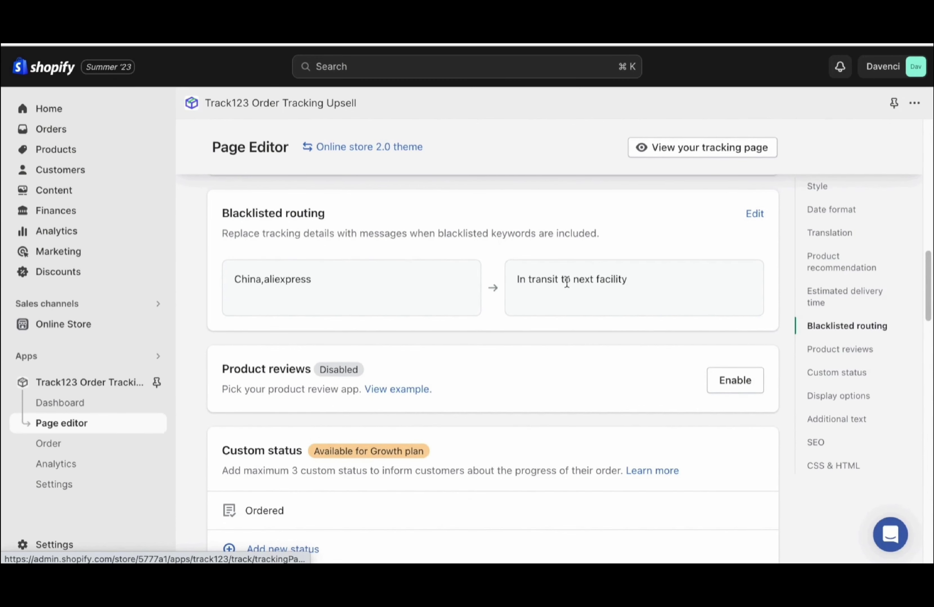
{"action": "scroll", "coordinate": [567, 282], "scroll_direction": "down", "scroll_amount": 5}
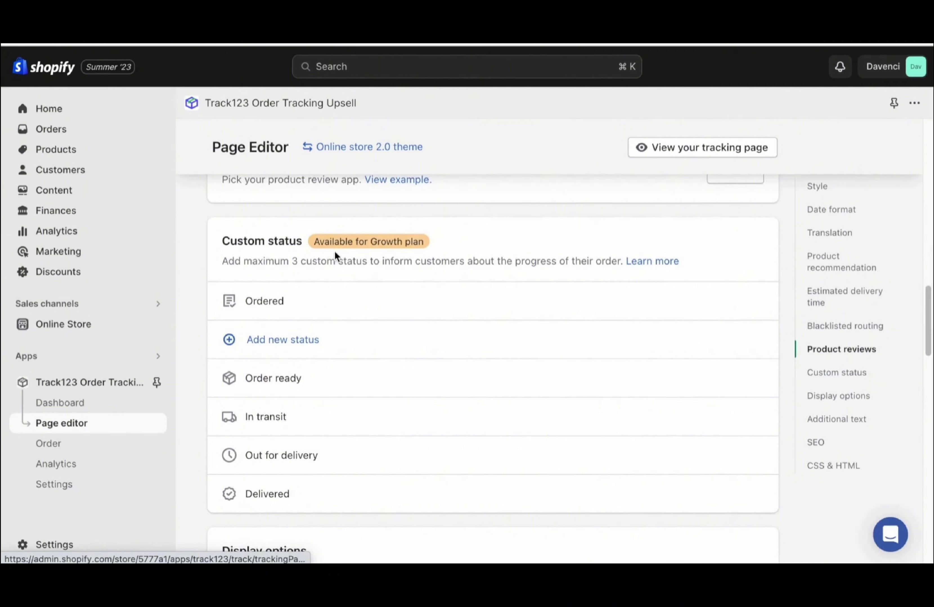
{"action": "scroll", "coordinate": [358, 239], "scroll_direction": "down", "scroll_amount": 5}
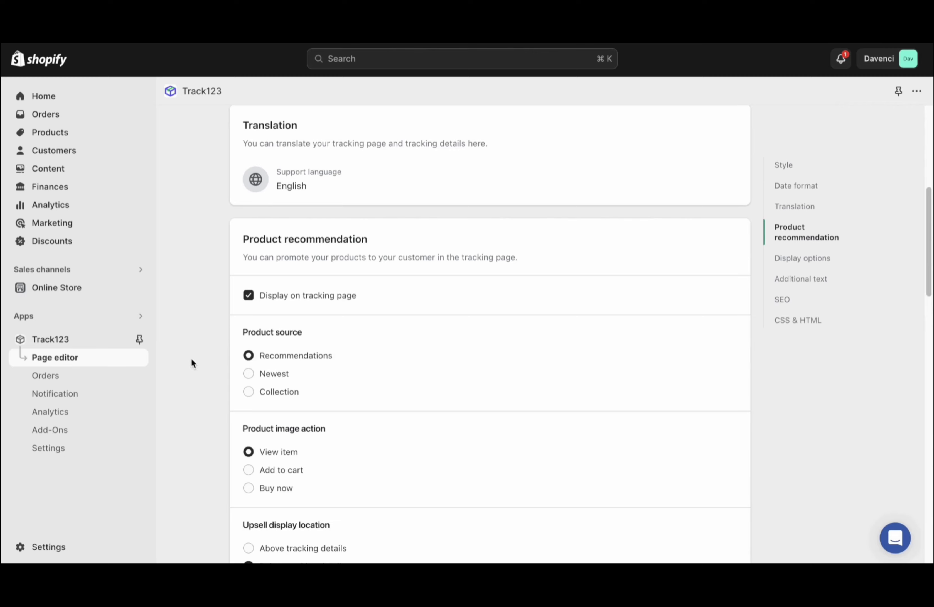
{"action": "left_click", "coordinate": [83, 432]}
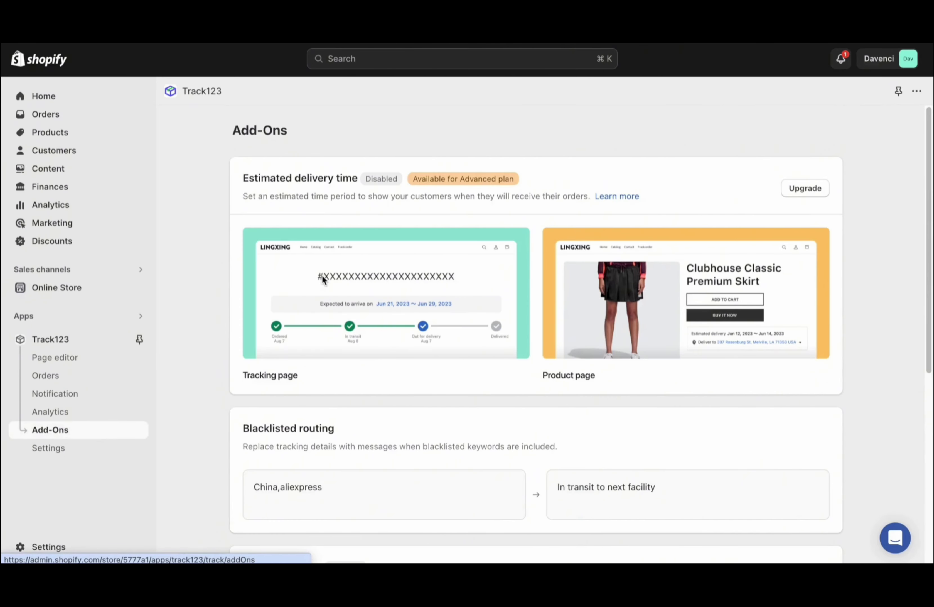
{"action": "scroll", "coordinate": [298, 185], "scroll_direction": "down", "scroll_amount": 5}
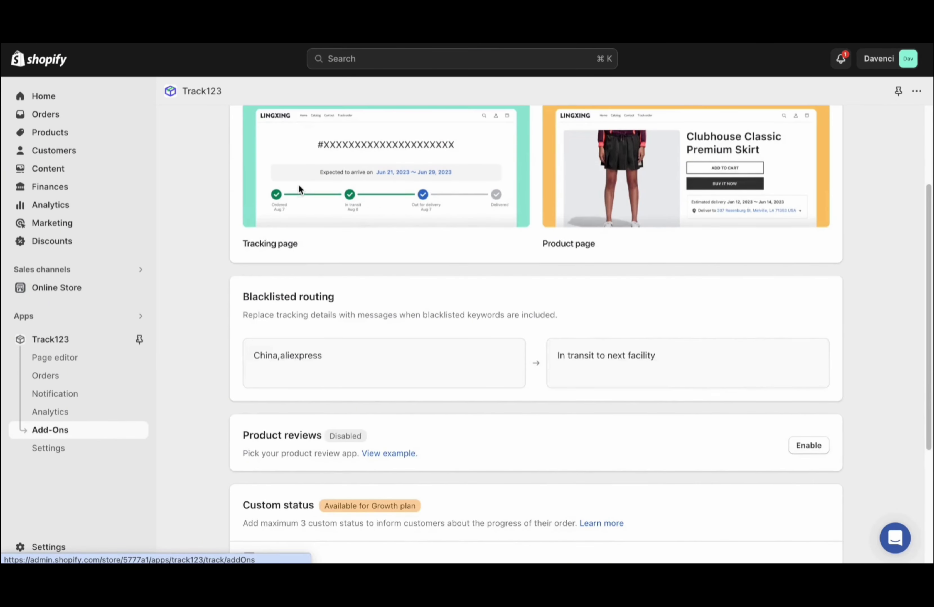
{"action": "scroll", "coordinate": [293, 315], "scroll_direction": "down", "scroll_amount": 3}
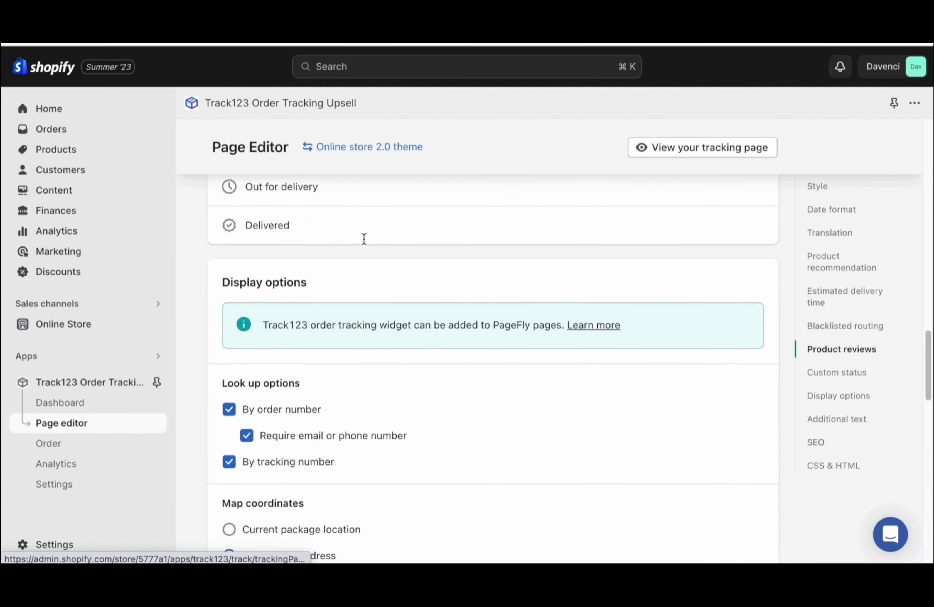
{"action": "scroll", "coordinate": [364, 239], "scroll_direction": "down", "scroll_amount": 2}
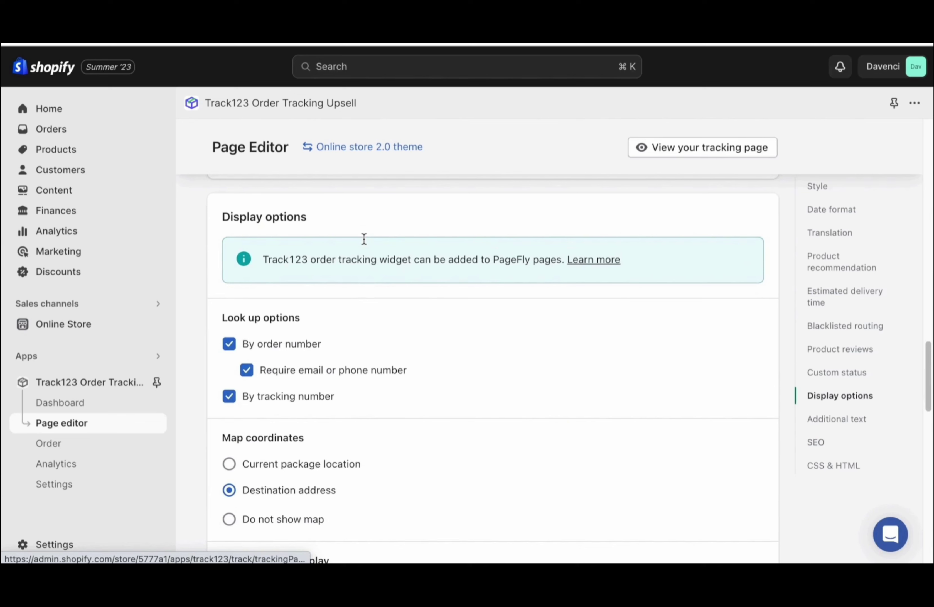
Uncheck 'By order number' and 'Link to carrier native tracking page' in Display options, then save
{"action": "left_click", "coordinate": [229, 346]}
{"action": "scroll", "coordinate": [300, 275], "scroll_direction": "down", "scroll_amount": 4}
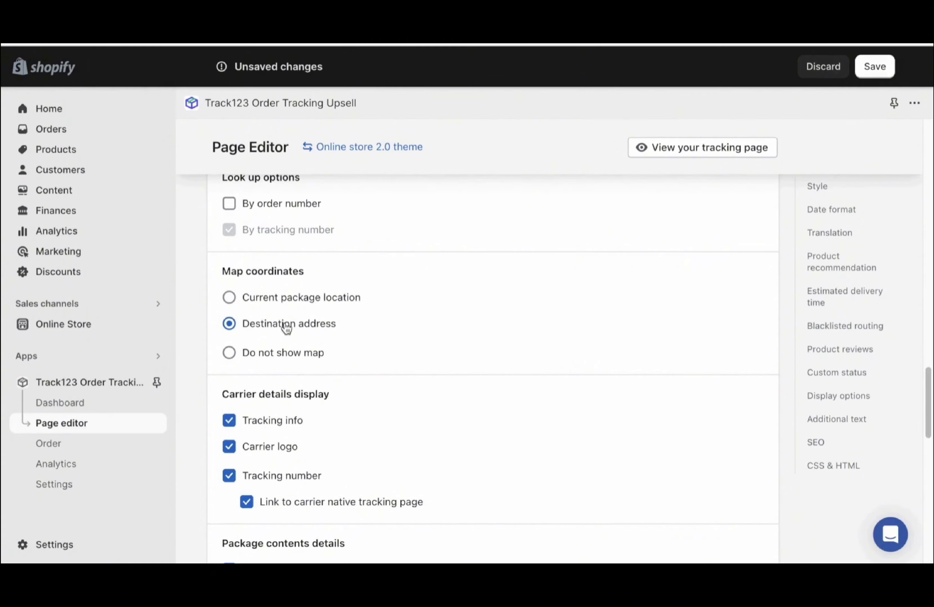
{"action": "scroll", "coordinate": [286, 329], "scroll_direction": "down", "scroll_amount": 1}
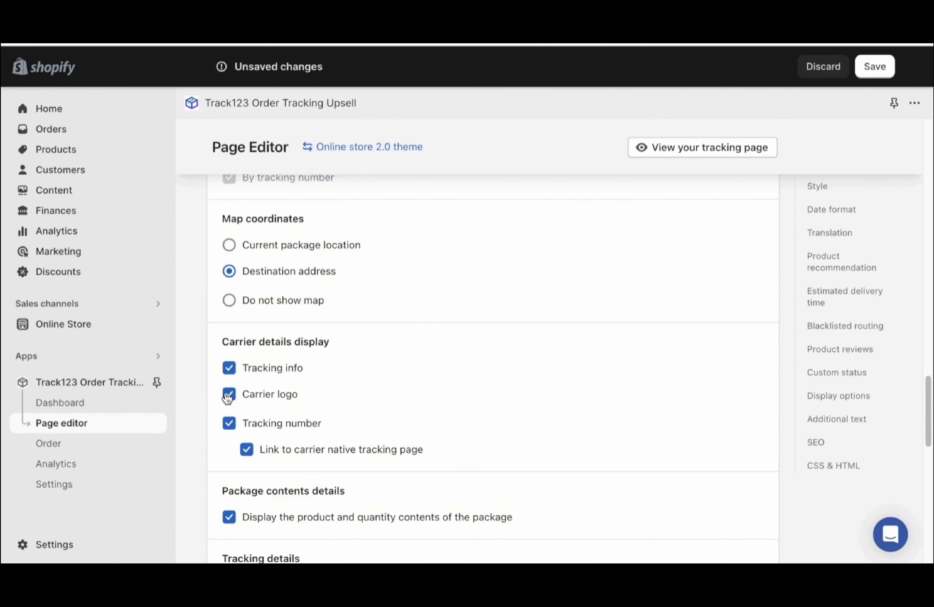
{"action": "scroll", "coordinate": [228, 393], "scroll_direction": "down", "scroll_amount": 1}
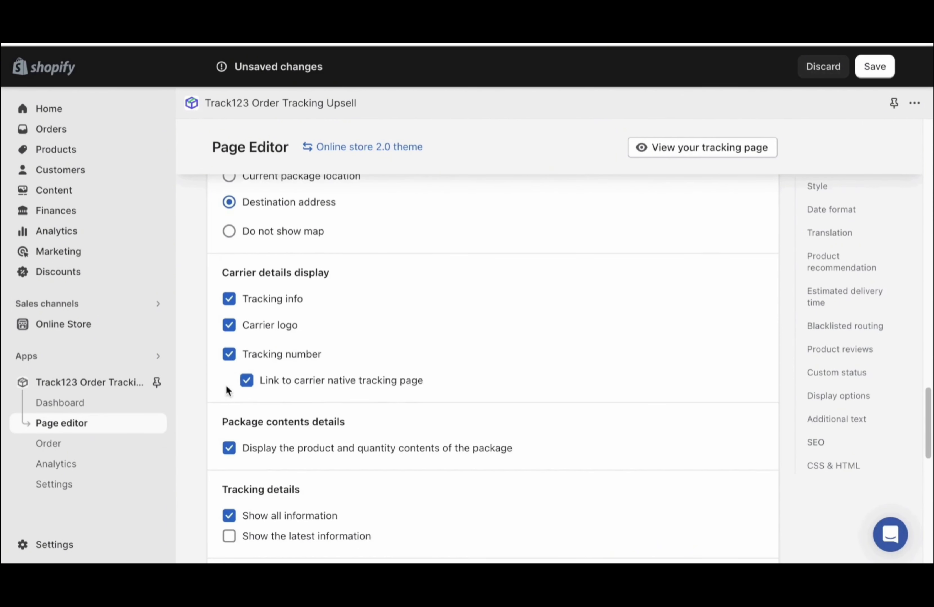
{"action": "left_click", "coordinate": [247, 384]}
{"action": "scroll", "coordinate": [247, 384], "scroll_direction": "down", "scroll_amount": 2}
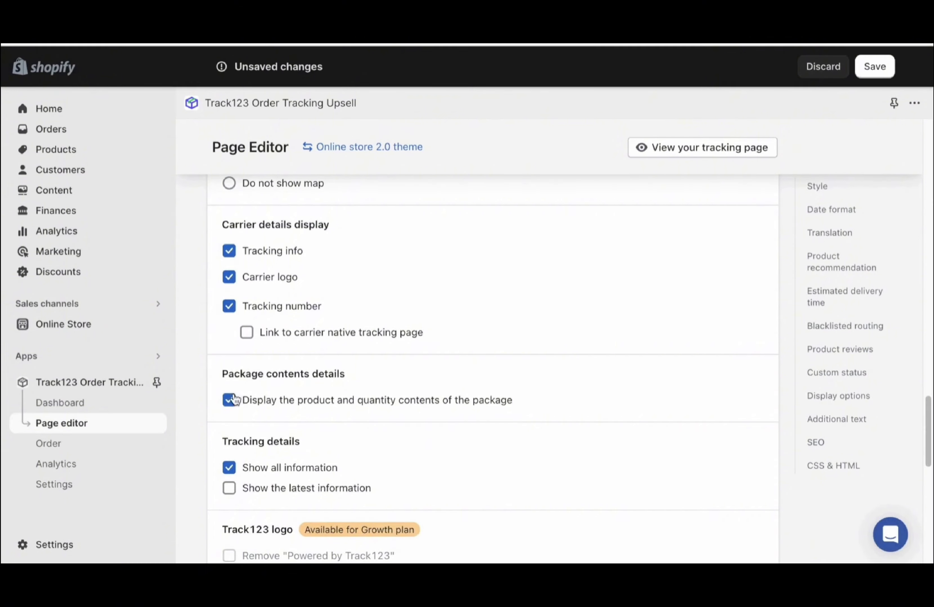
{"action": "scroll", "coordinate": [235, 449], "scroll_direction": "down", "scroll_amount": 5}
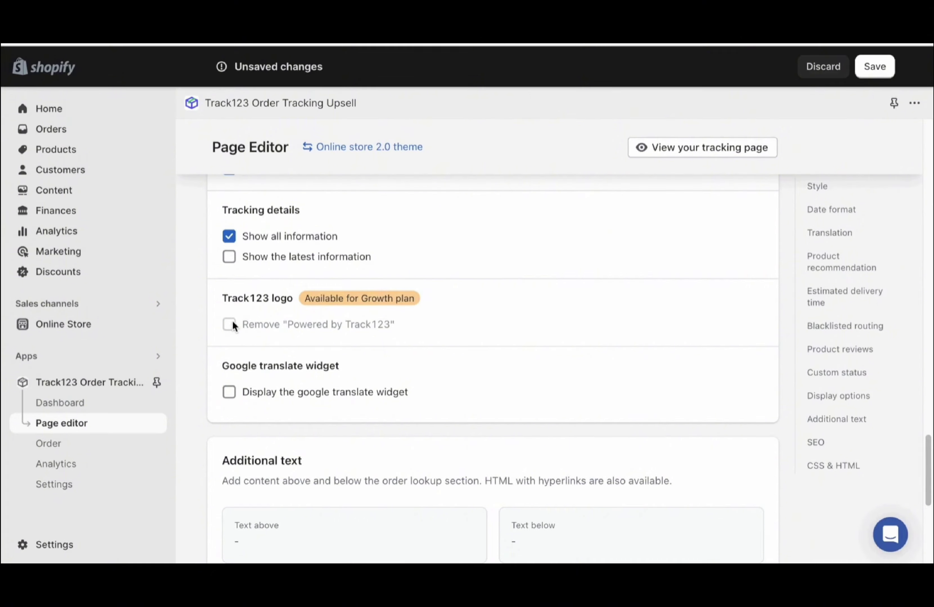
{"action": "scroll", "coordinate": [231, 325], "scroll_direction": "down", "scroll_amount": 1}
{"action": "scroll", "coordinate": [496, 378], "scroll_direction": "up", "scroll_amount": 15}
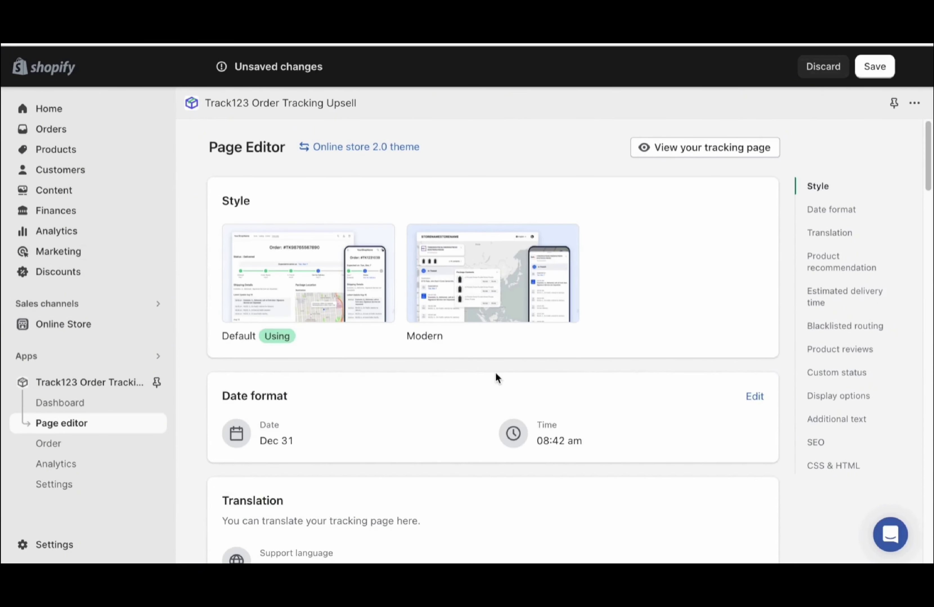
{"action": "left_click", "coordinate": [874, 67]}
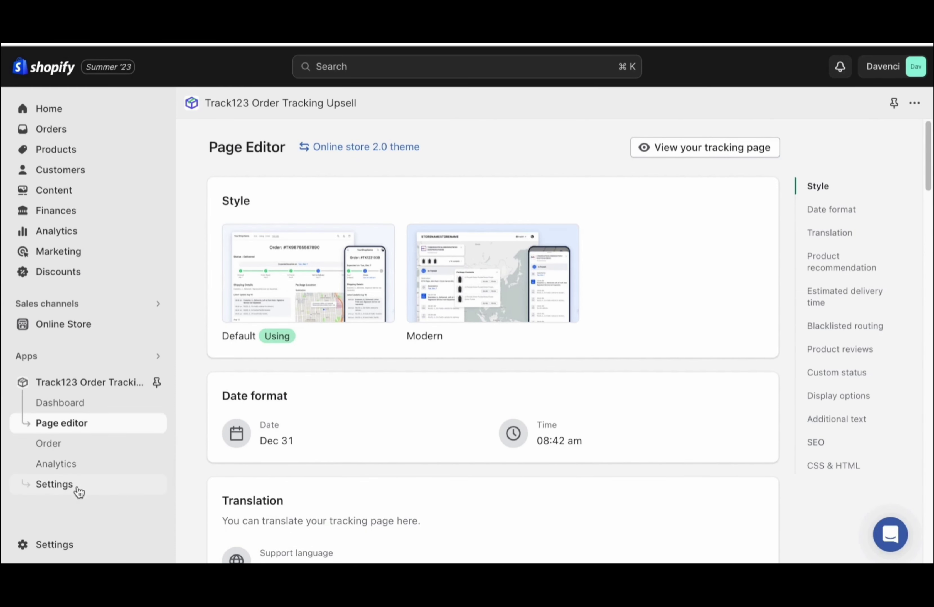
In Track123 Settings, enable native tracking links, shipping event sync and thank-you tracking section, keeping English
{"action": "left_click", "coordinate": [66, 492]}
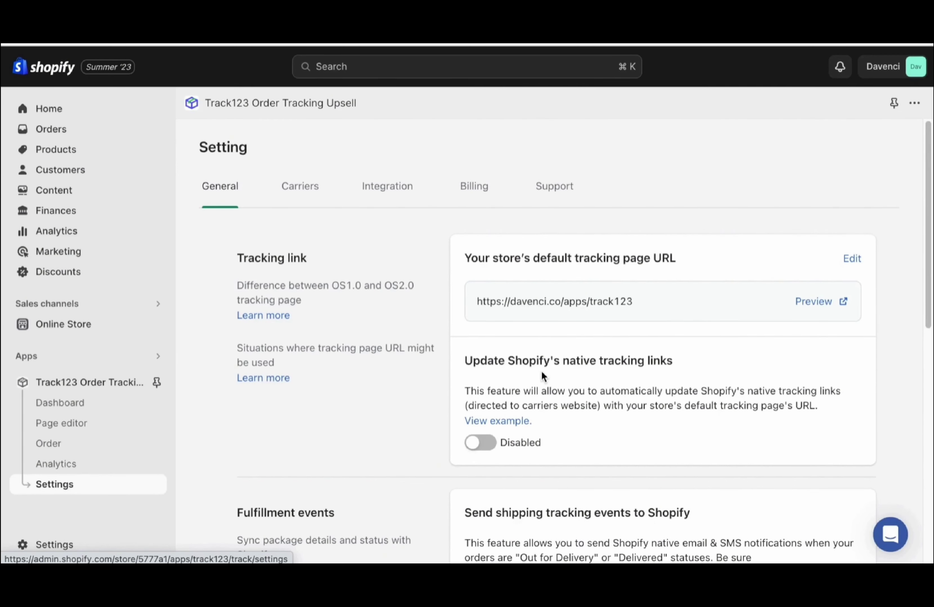
{"action": "left_click", "coordinate": [478, 445]}
{"action": "scroll", "coordinate": [539, 277], "scroll_direction": "down", "scroll_amount": 5}
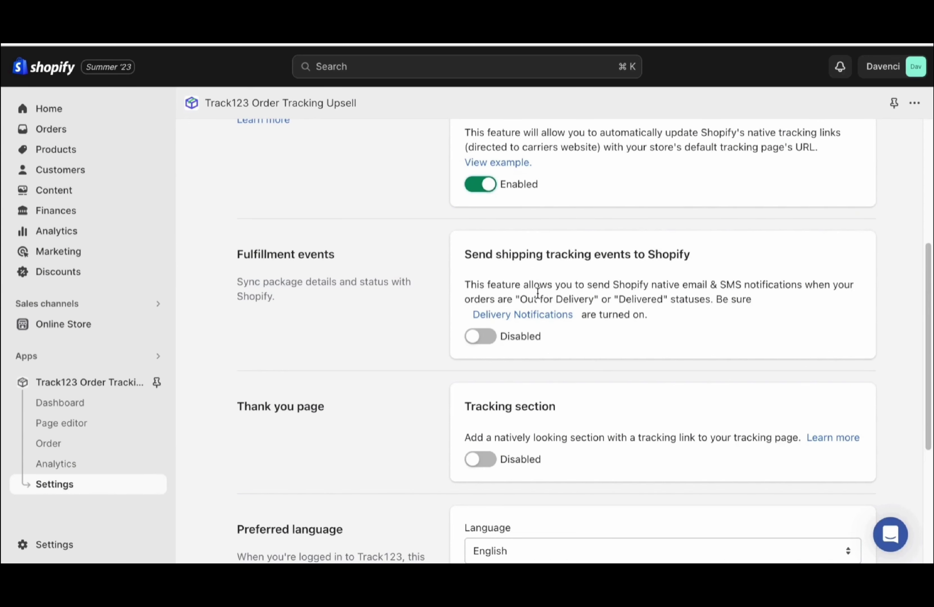
{"action": "left_click", "coordinate": [478, 338]}
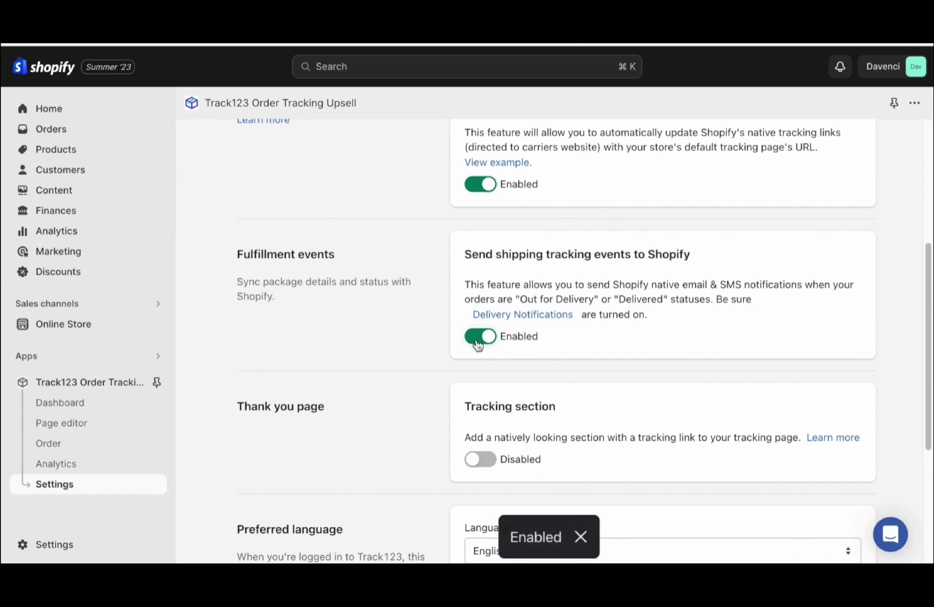
{"action": "scroll", "coordinate": [412, 317], "scroll_direction": "down", "scroll_amount": 1}
{"action": "scroll", "coordinate": [413, 317], "scroll_direction": "down", "scroll_amount": 5}
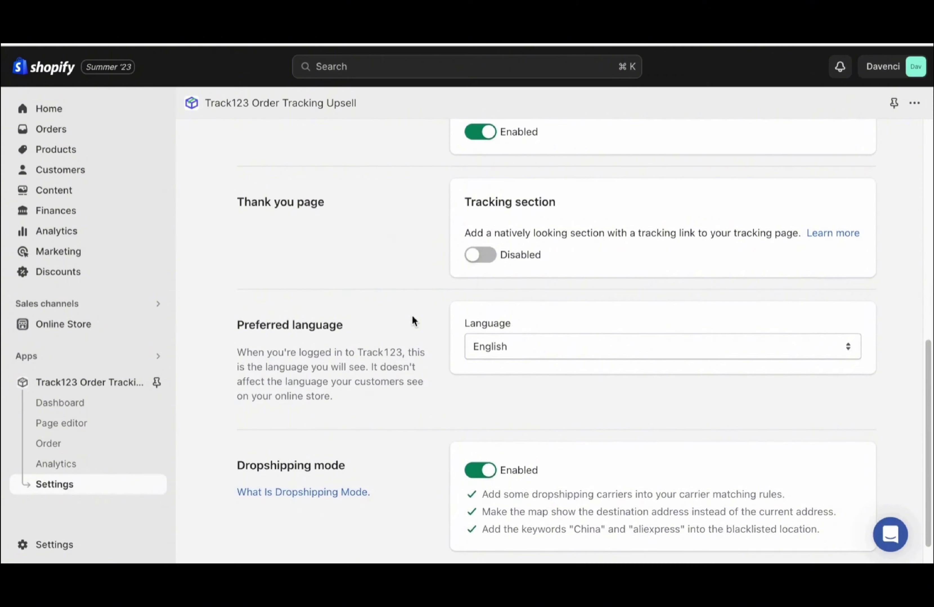
{"action": "left_click", "coordinate": [475, 256]}
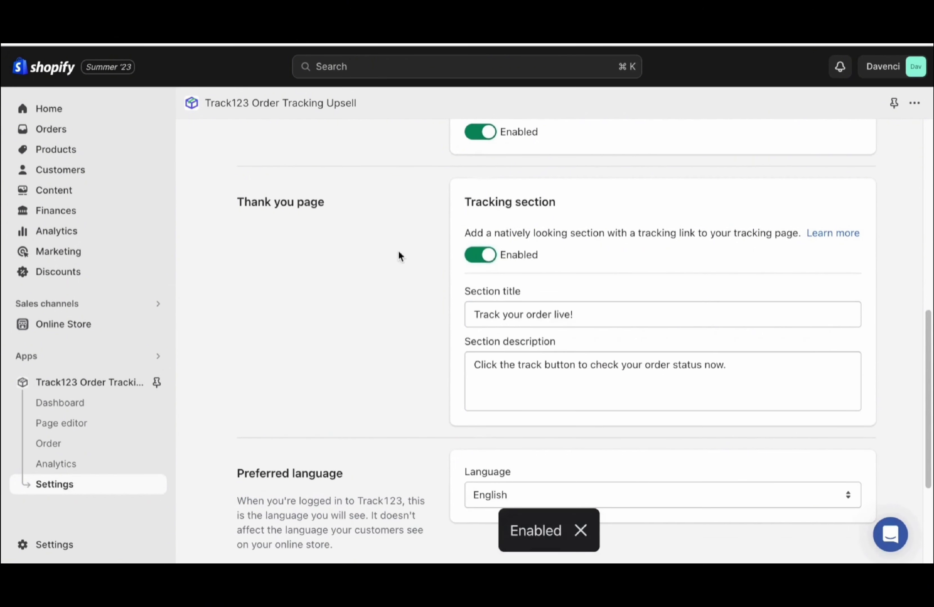
{"action": "scroll", "coordinate": [399, 254], "scroll_direction": "down", "scroll_amount": 5}
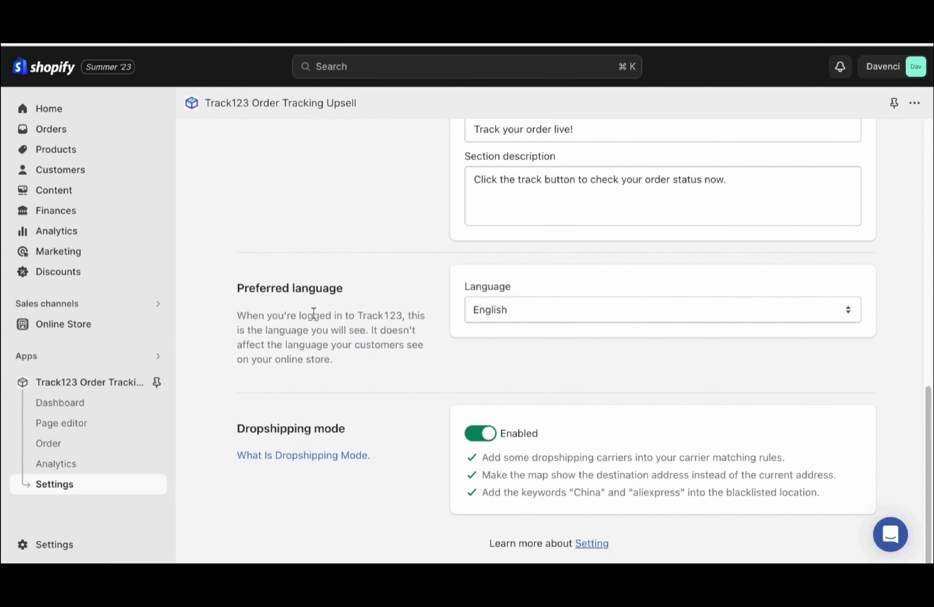
{"action": "left_click", "coordinate": [492, 307]}
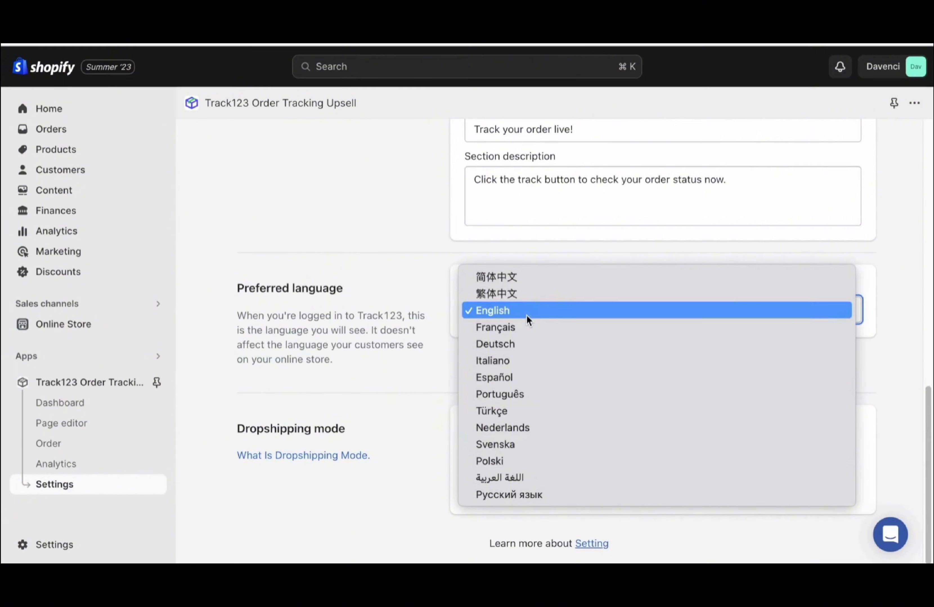
{"action": "left_click", "coordinate": [527, 316]}
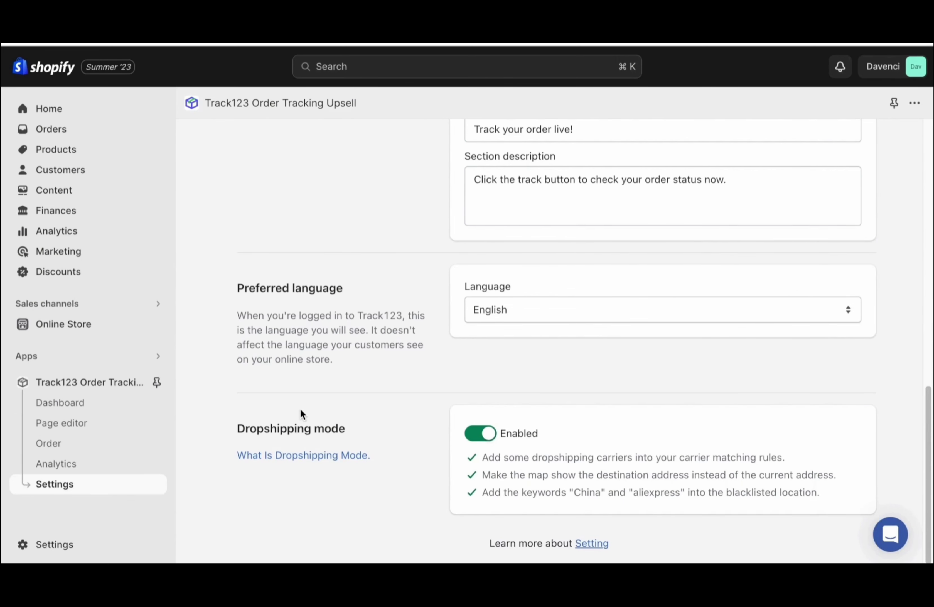
{"action": "left_click", "coordinate": [101, 409]}
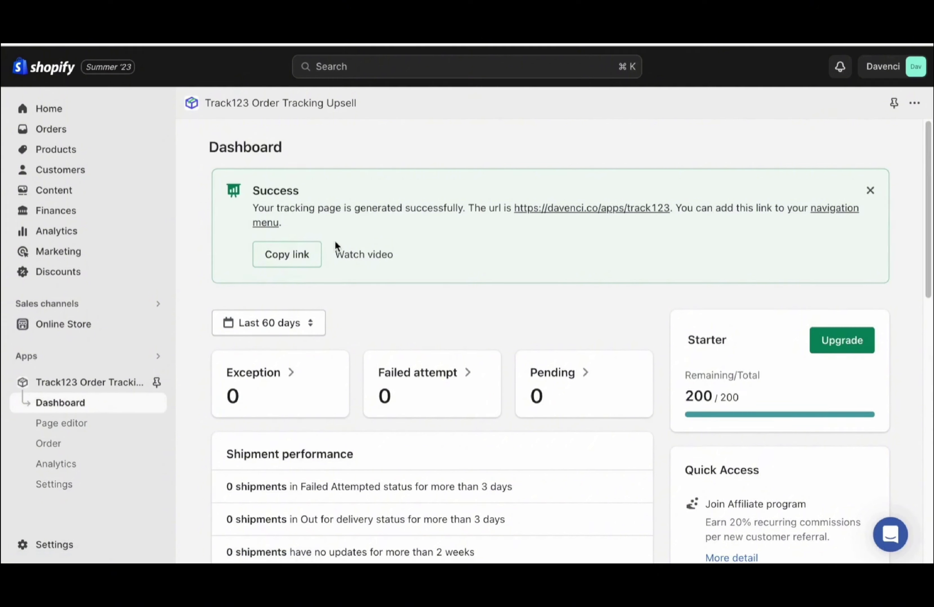
Copy the order-tracking page link and open the Main menu under Online Store > Navigation
{"action": "left_click", "coordinate": [292, 261]}
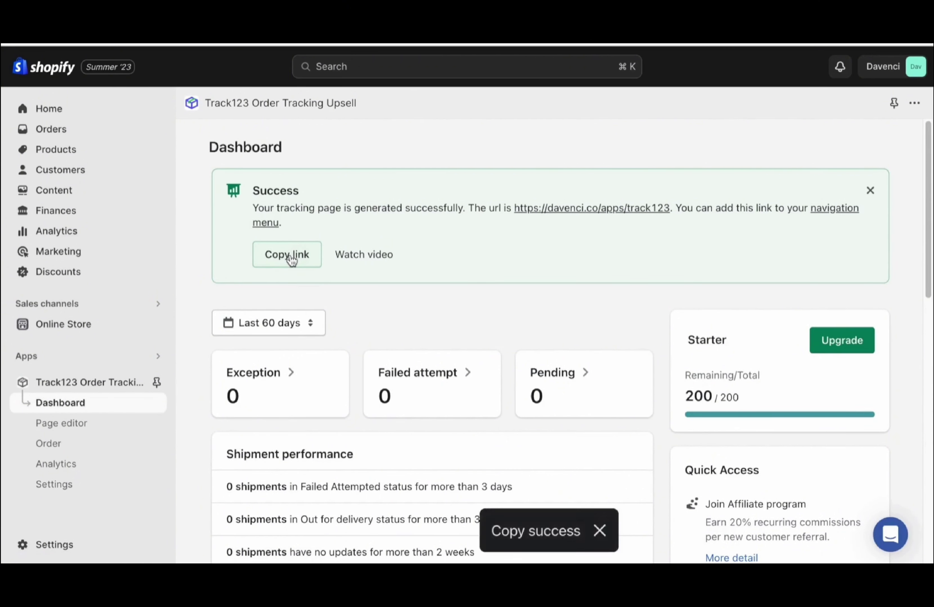
{"action": "left_click", "coordinate": [99, 330]}
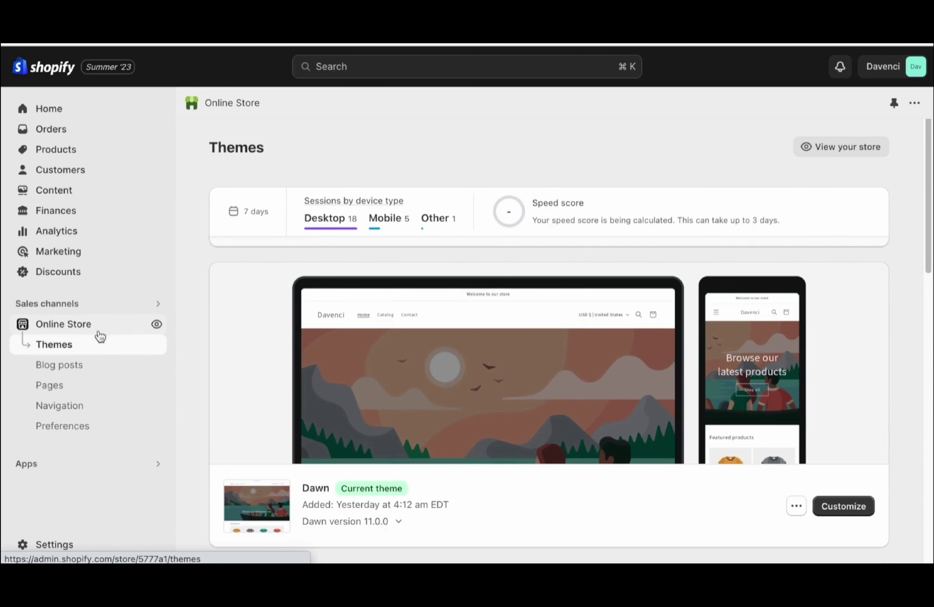
{"action": "left_click", "coordinate": [90, 405]}
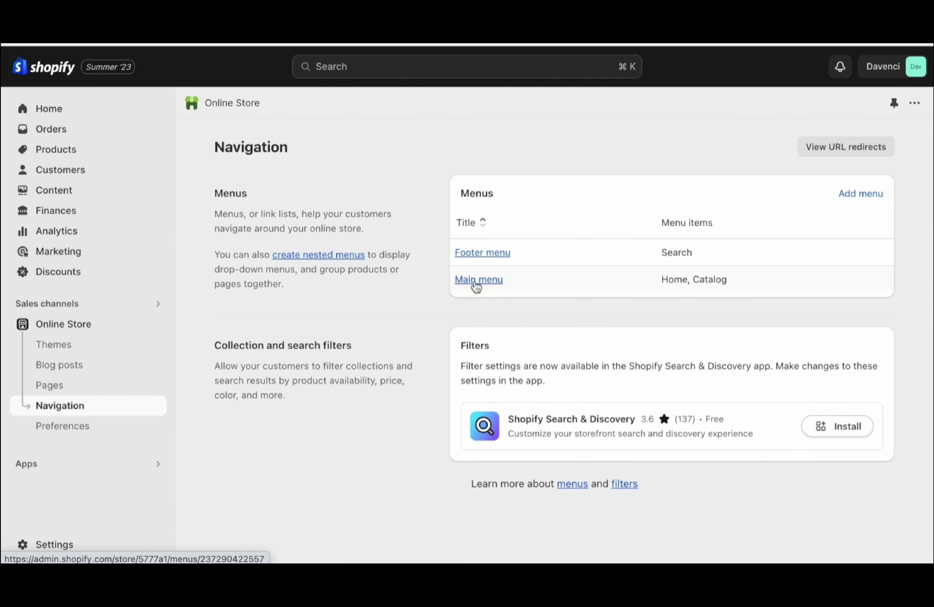
{"action": "left_click", "coordinate": [471, 283]}
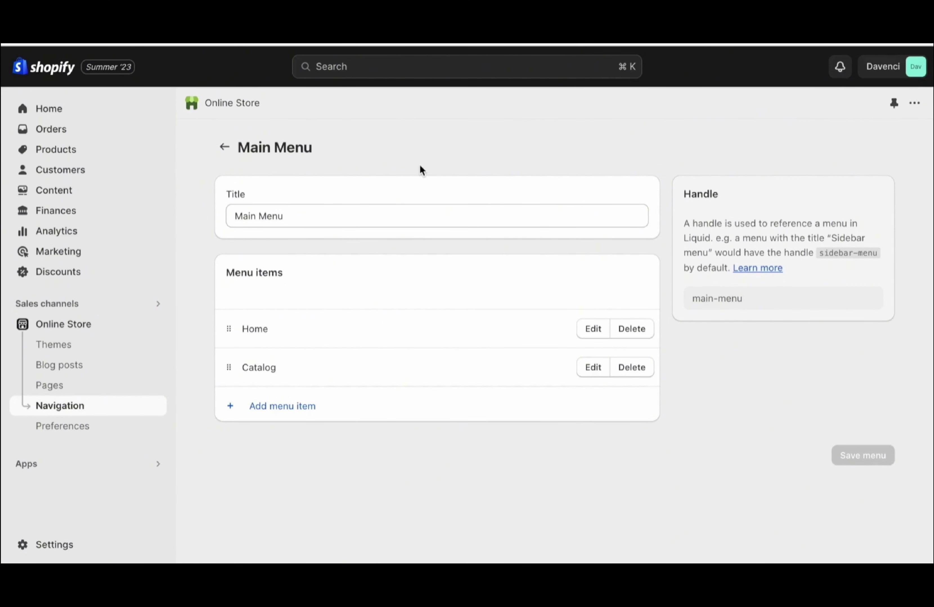
Retitle the main menu 'MAIN MENU'
{"action": "triple_click", "coordinate": [377, 215]}
{"action": "type", "text": "MAIN MENU"}
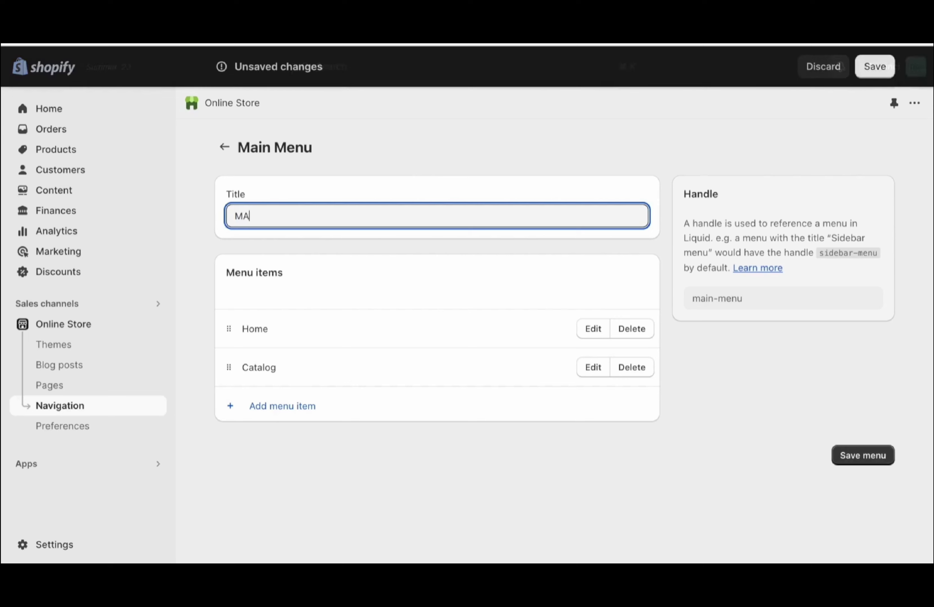
{"action": "left_click", "coordinate": [502, 127]}
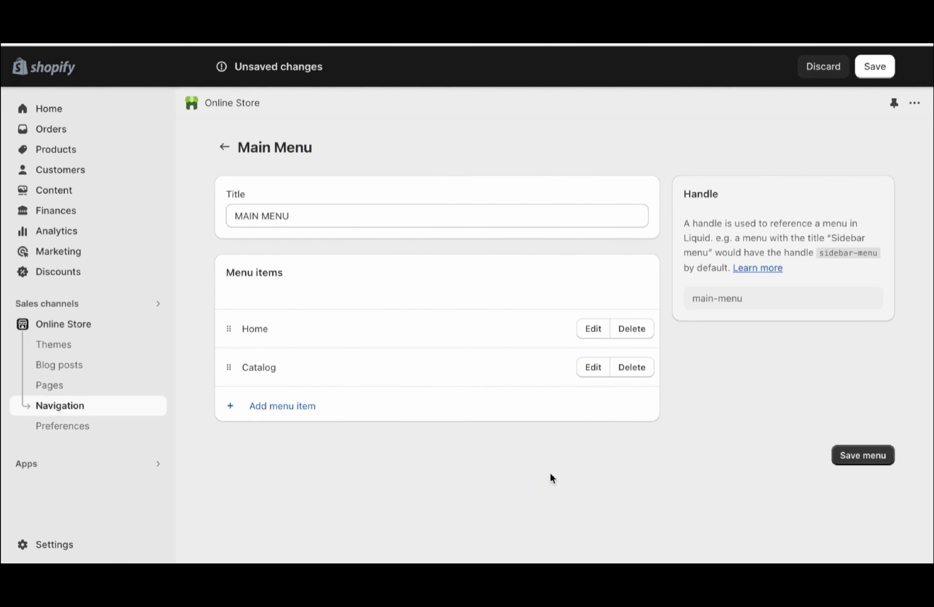
Rename the Home item to HOME and delete the Catalog item
{"action": "left_click", "coordinate": [591, 329]}
{"action": "key", "text": "BackSpace"}
{"action": "key", "text": "BackSpace"}
{"action": "key", "text": "BackSpace"}
{"action": "key", "text": "BackSpace"}
{"action": "type", "text": "HOME"}
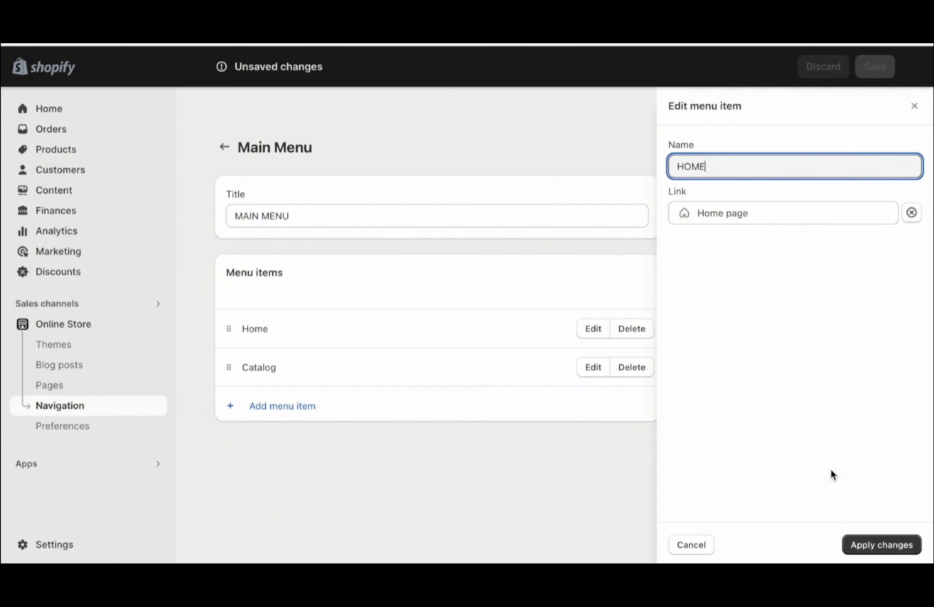
{"action": "left_click", "coordinate": [854, 545]}
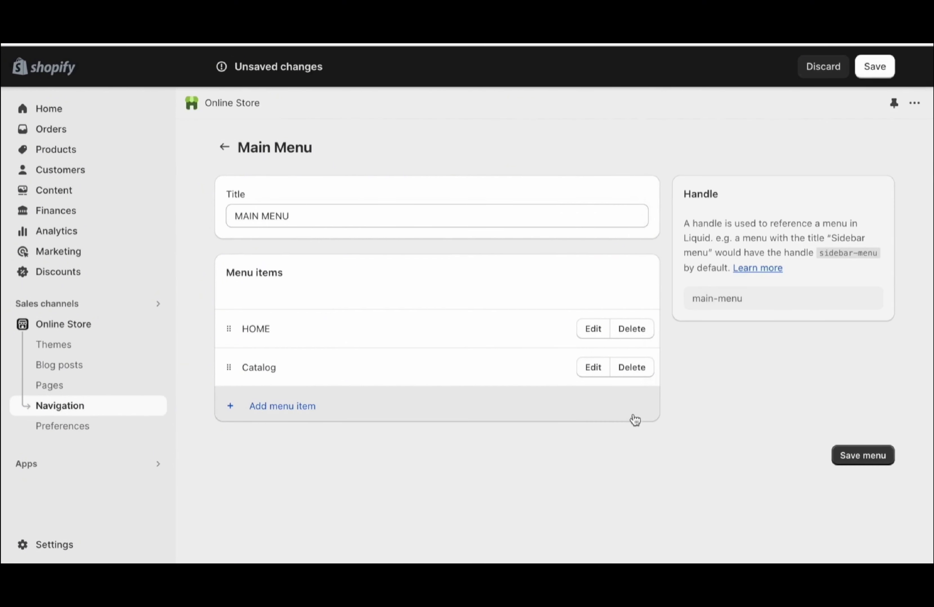
{"action": "left_click", "coordinate": [636, 371]}
{"action": "left_click", "coordinate": [643, 355]}
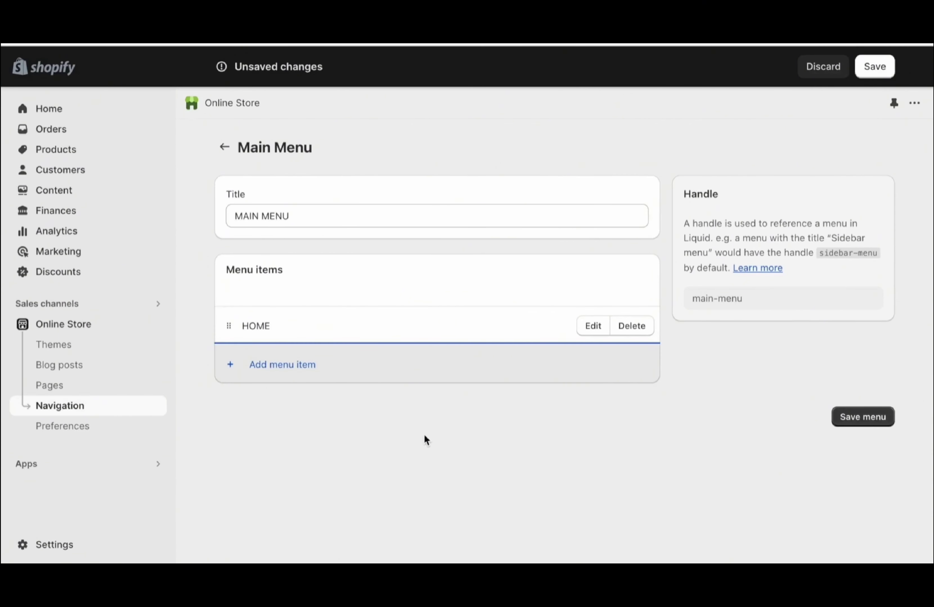
Add an ABOUT US menu item linked to the ABOUT US page
{"action": "left_click", "coordinate": [291, 366]}
{"action": "left_click", "coordinate": [746, 174]}
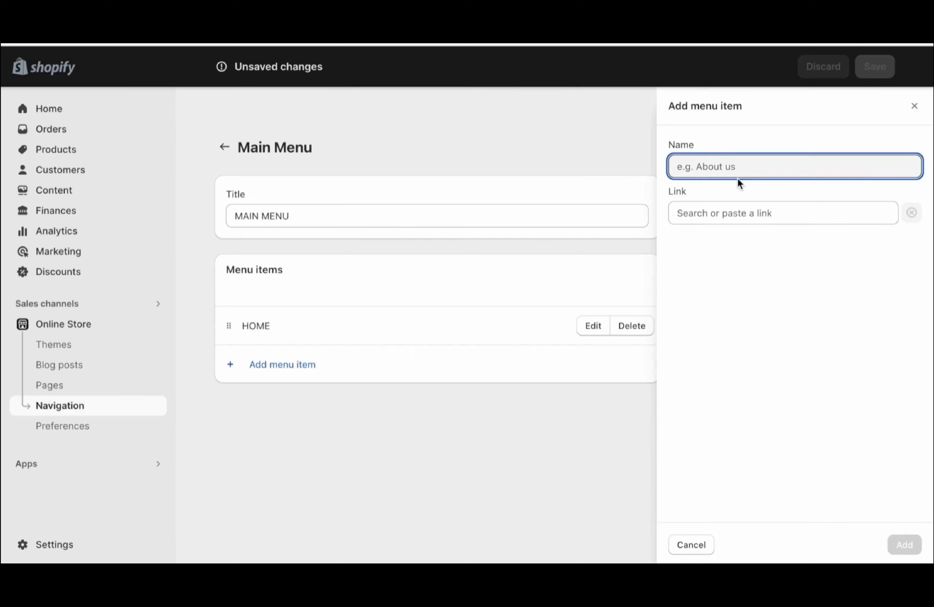
{"action": "type", "text": "ABOUT US"}
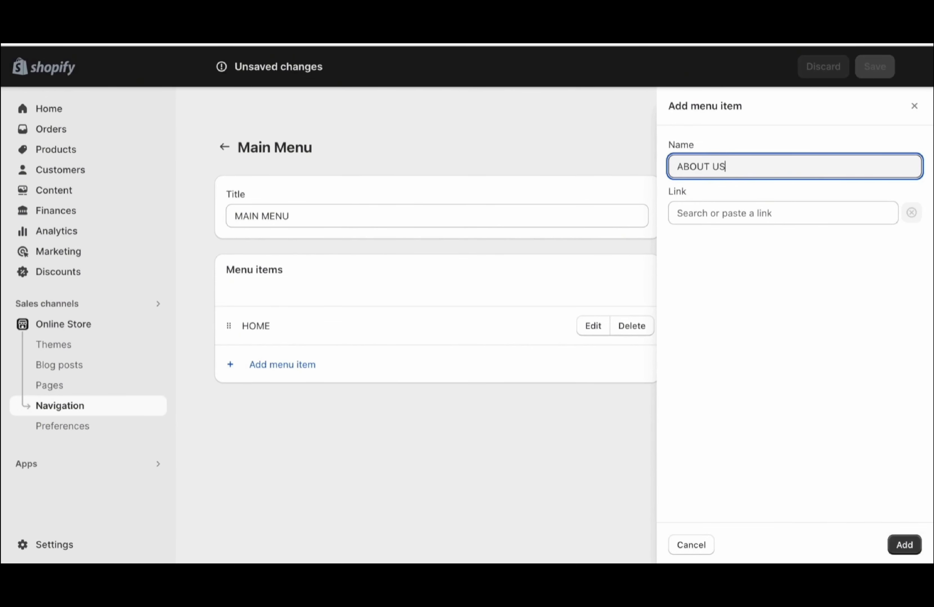
{"action": "left_click", "coordinate": [733, 213]}
{"action": "left_click", "coordinate": [712, 360]}
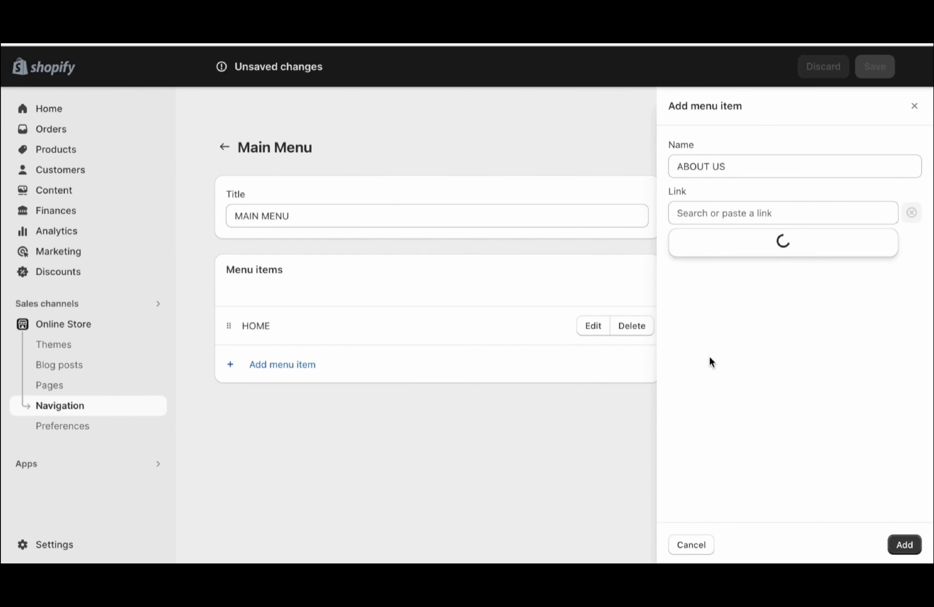
{"action": "left_click", "coordinate": [724, 273]}
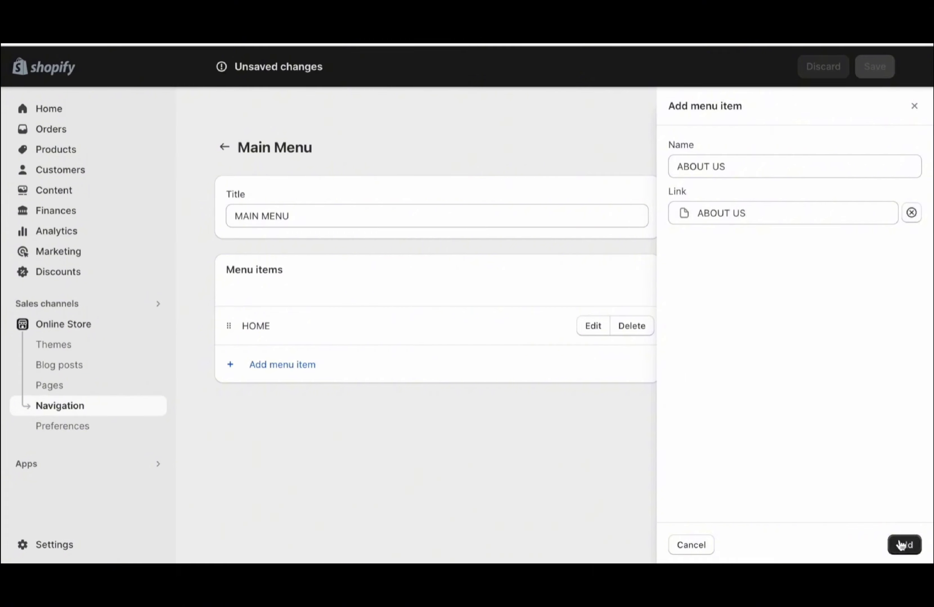
{"action": "left_click", "coordinate": [903, 545]}
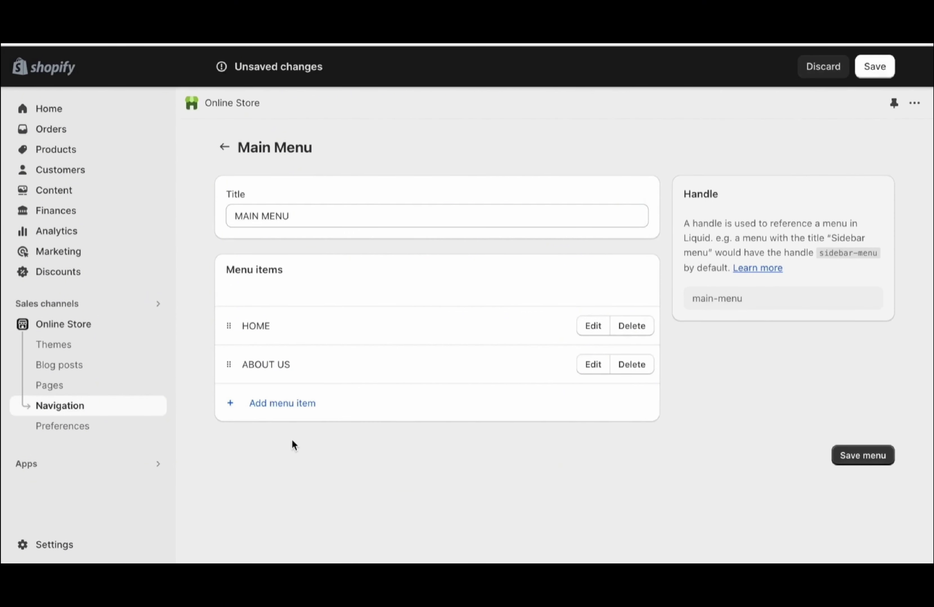
Add a FEATURED COLLECTION item linked to the Home page collection
{"action": "left_click", "coordinate": [294, 403]}
{"action": "left_click", "coordinate": [700, 168]}
{"action": "type", "text": "FEATURED COLLECTION"}
{"action": "left_click", "coordinate": [692, 211]}
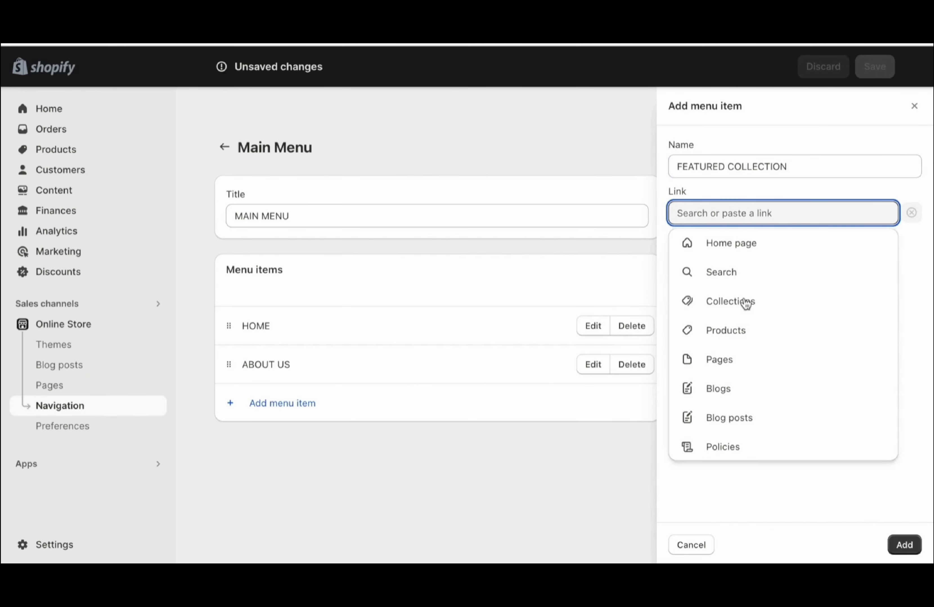
{"action": "left_click", "coordinate": [731, 307]}
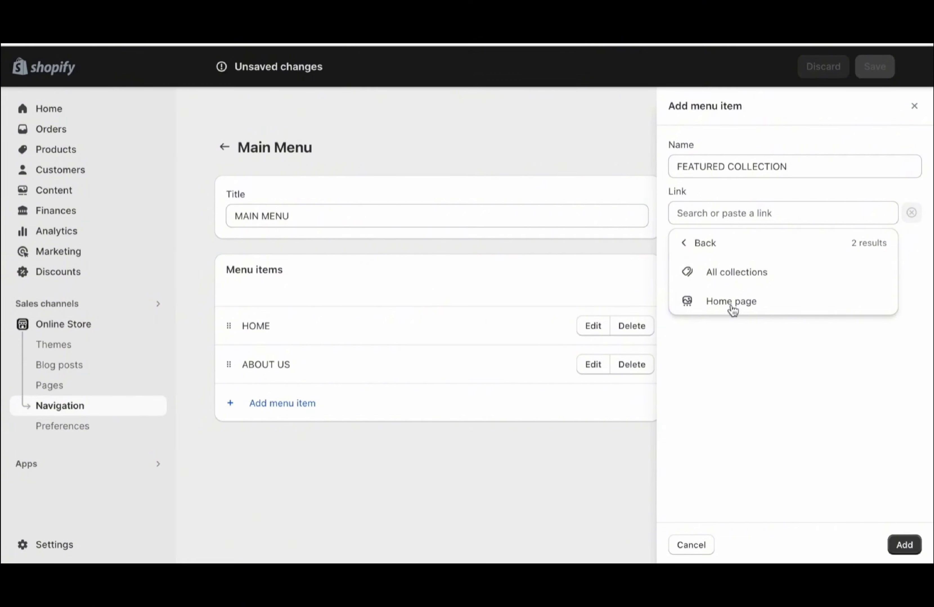
{"action": "left_click", "coordinate": [732, 303]}
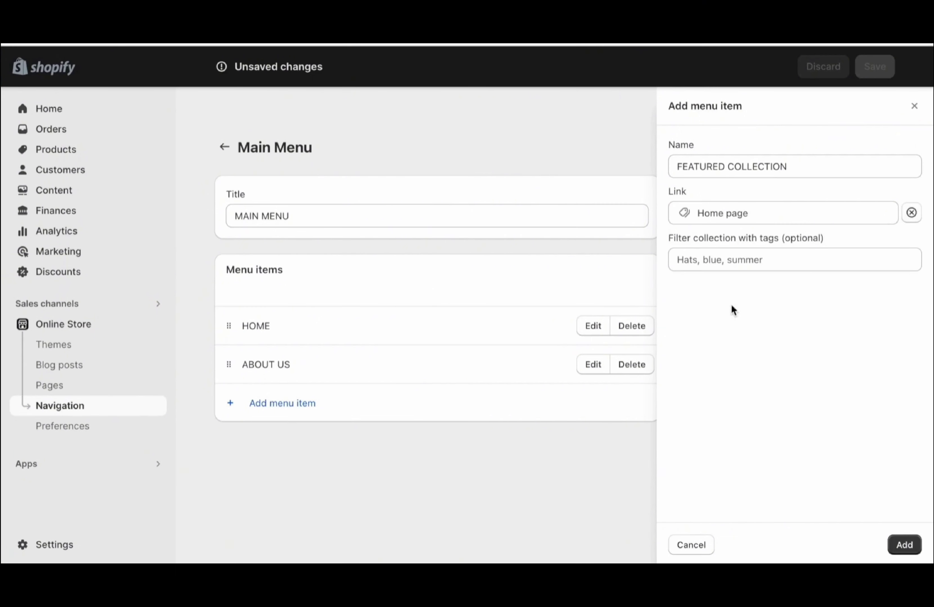
{"action": "left_click", "coordinate": [903, 545]}
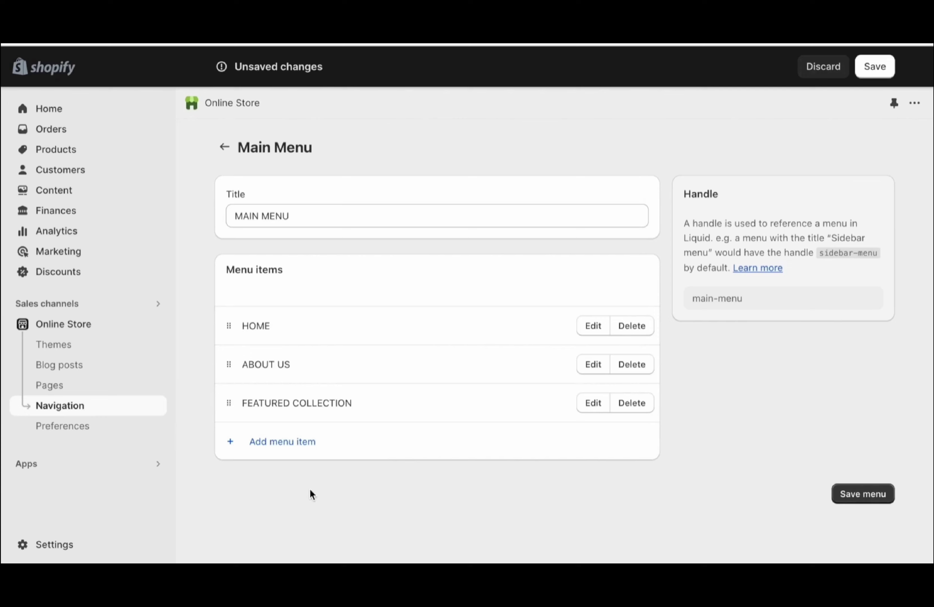
Add an ORDER LOOKUP item linked to the pasted order-tracking URL
{"action": "left_click", "coordinate": [284, 444]}
{"action": "left_click", "coordinate": [759, 166]}
{"action": "type", "text": "OR"}
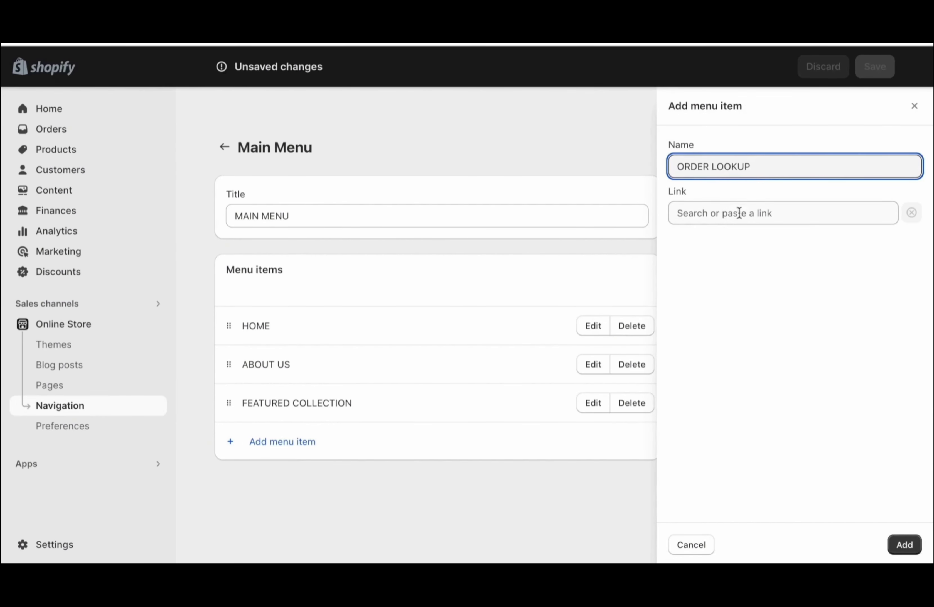
{"action": "type", "text": "DER LOOKUP"}
{"action": "left_click", "coordinate": [727, 216]}
{"action": "key", "text": "ctrl+v"}
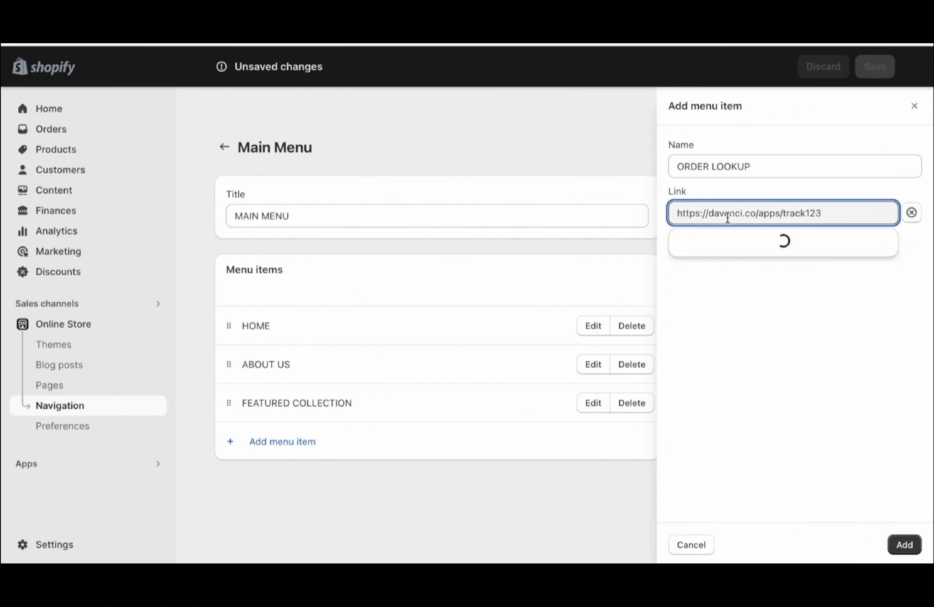
{"action": "left_click", "coordinate": [734, 238]}
{"action": "left_click", "coordinate": [903, 545]}
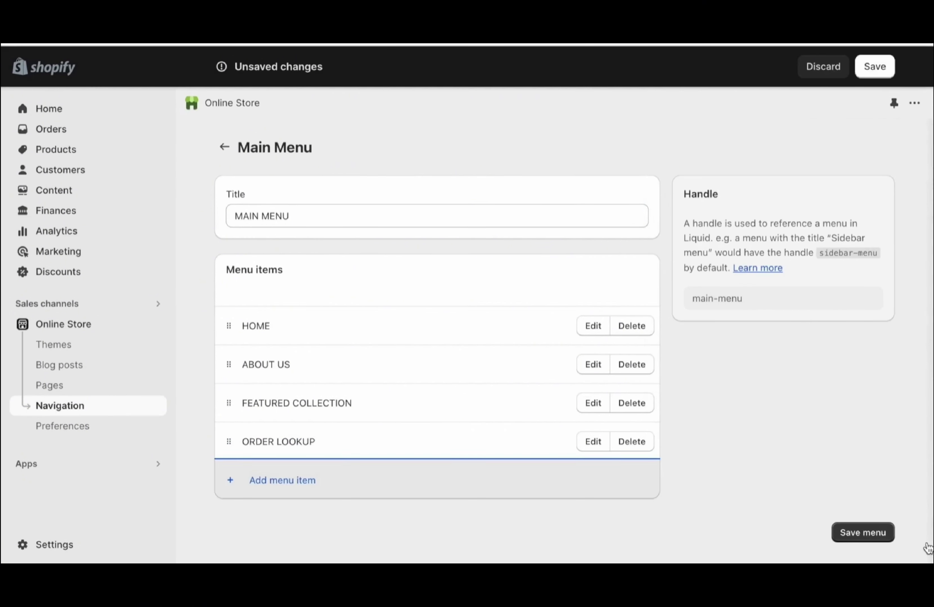
Add a FAQs item linked to the FAQs page
{"action": "left_click", "coordinate": [288, 478]}
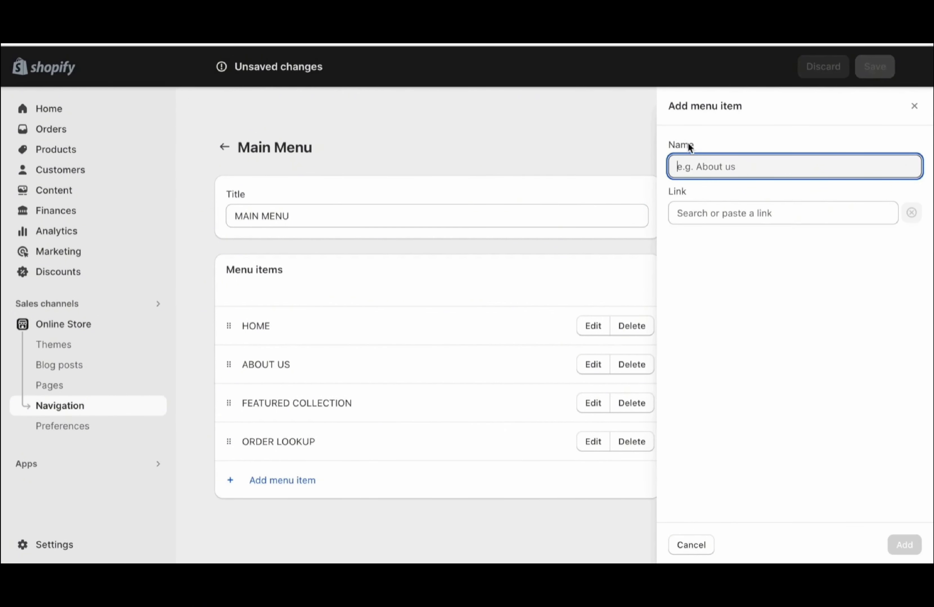
{"action": "type", "text": "F"}
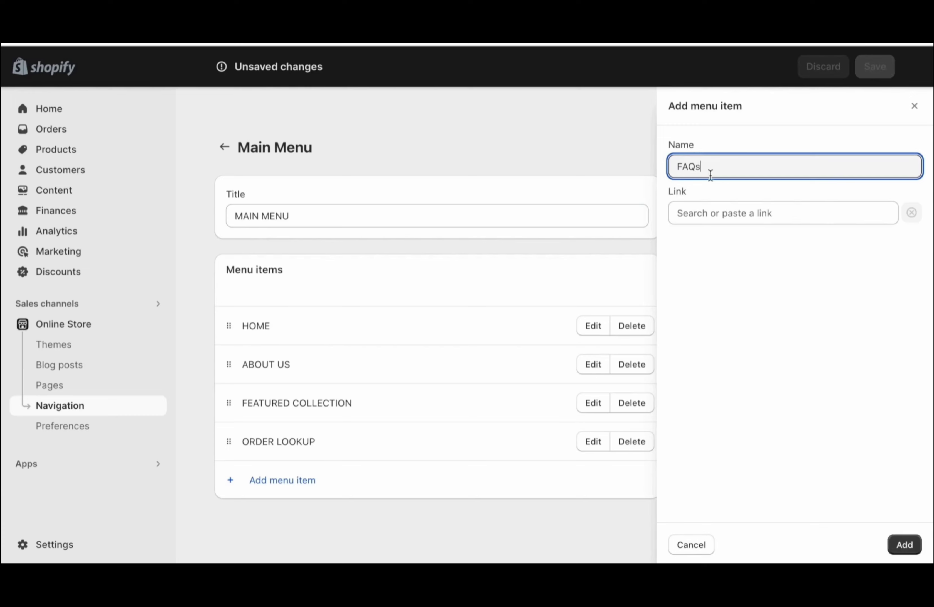
{"action": "type", "text": "AQs"}
{"action": "left_click", "coordinate": [689, 215]}
{"action": "left_click", "coordinate": [724, 366]}
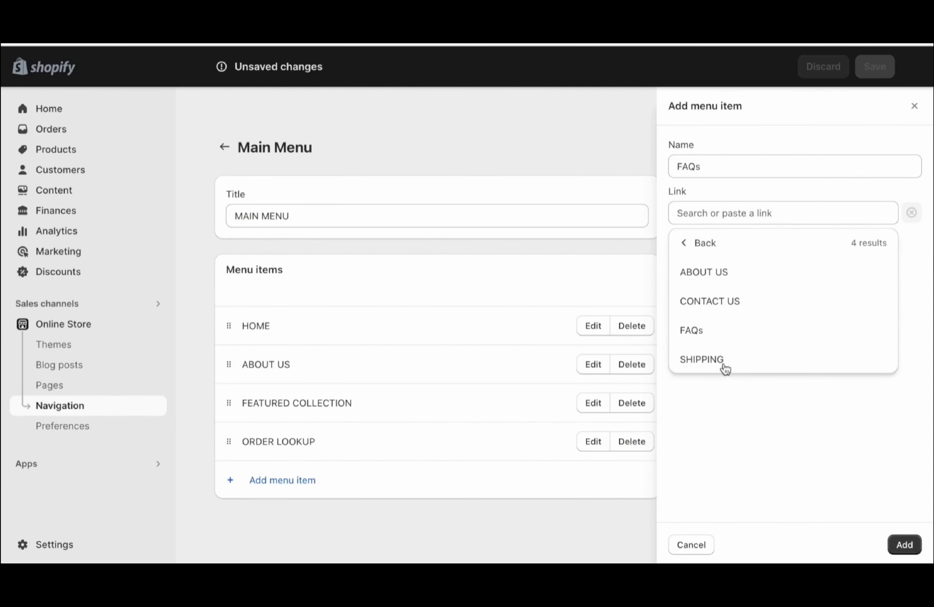
{"action": "left_click", "coordinate": [731, 334]}
{"action": "left_click", "coordinate": [906, 546]}
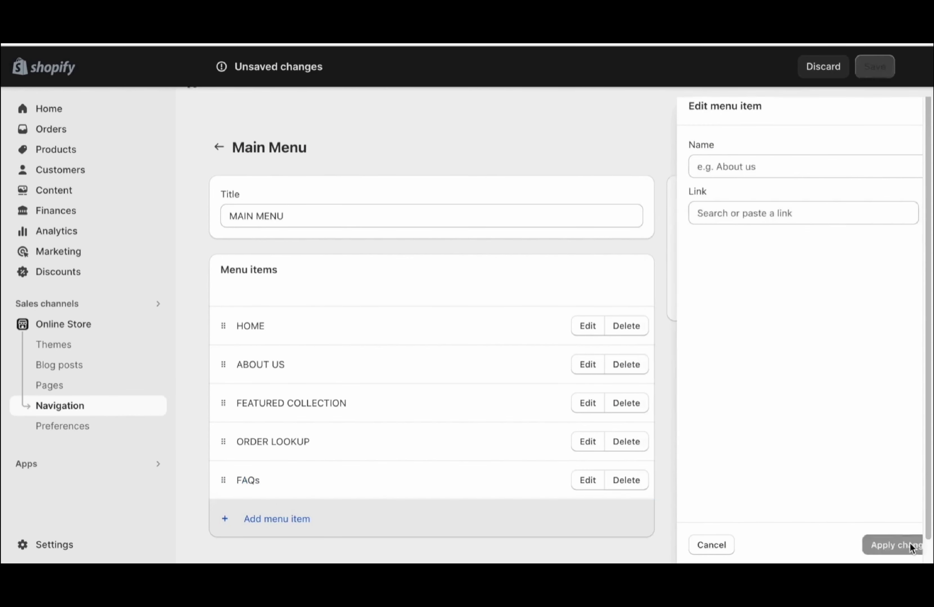
Add a SHIPPING item linked to the SHIPPING page
{"action": "scroll", "coordinate": [418, 454], "scroll_direction": "down", "scroll_amount": 1}
{"action": "left_click", "coordinate": [292, 492]}
{"action": "left_click", "coordinate": [692, 163]}
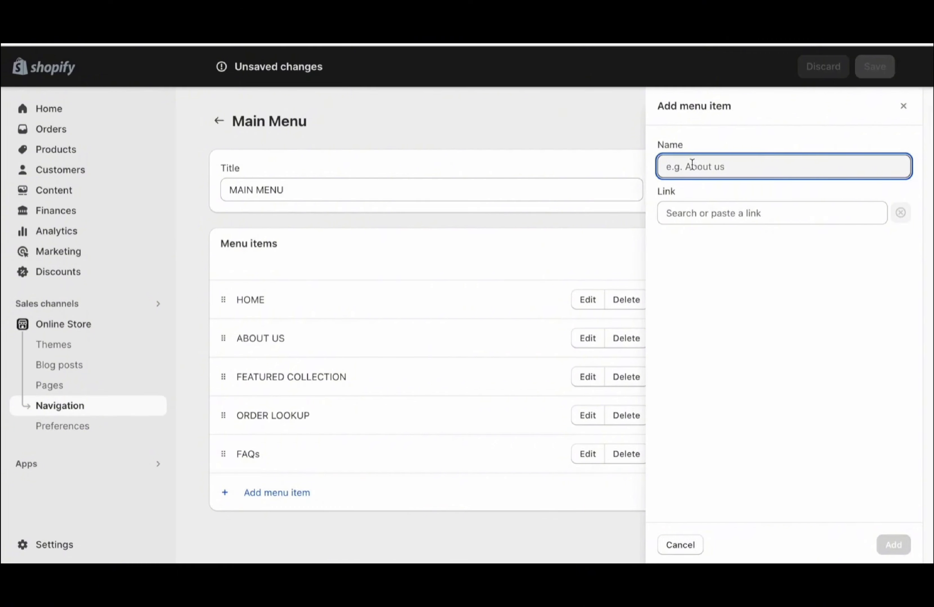
{"action": "type", "text": "SHIPPING"}
{"action": "left_click", "coordinate": [679, 208]}
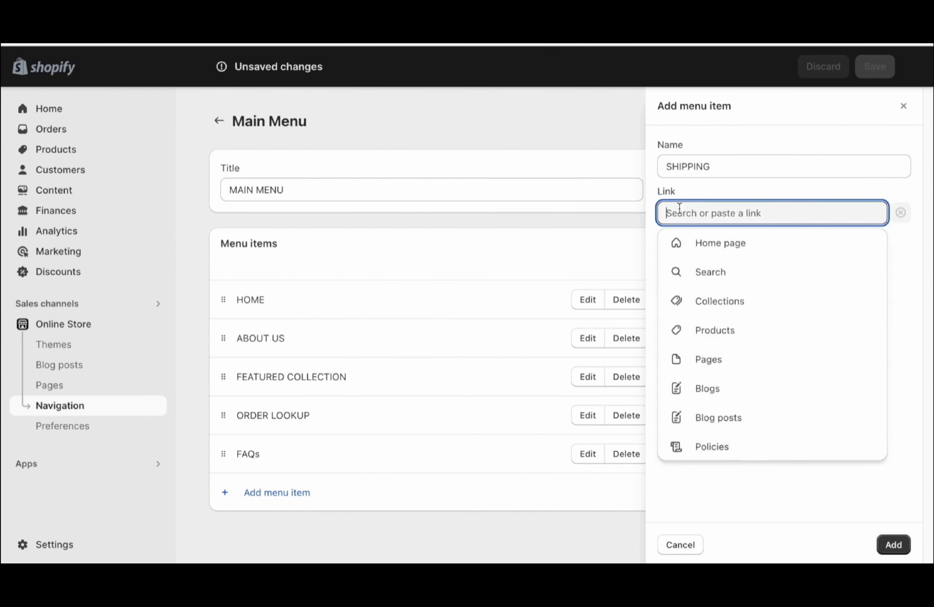
{"action": "left_click", "coordinate": [733, 359]}
{"action": "left_click", "coordinate": [729, 361]}
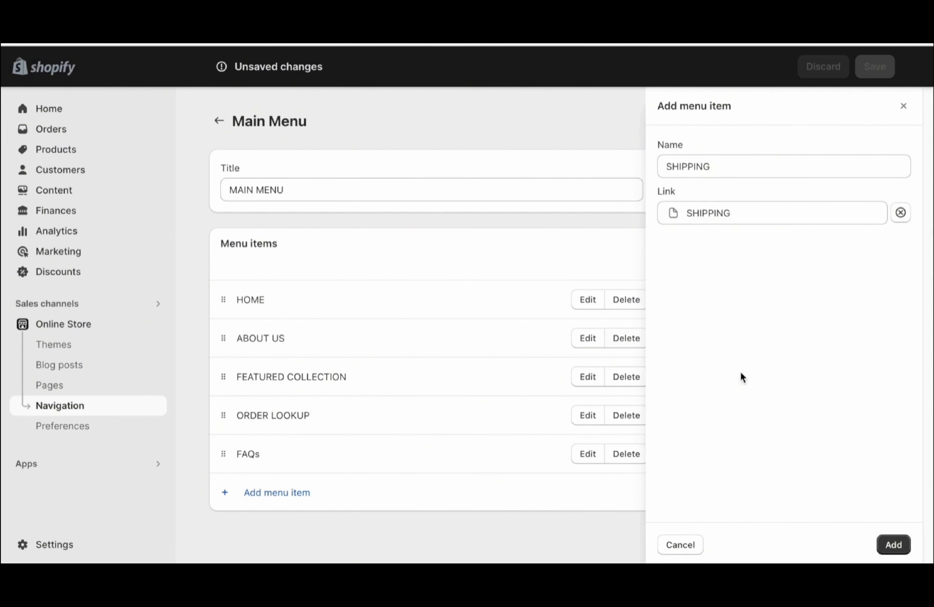
{"action": "left_click", "coordinate": [893, 545]}
Add a CONTACT US item linked to the CONTACT US page
{"action": "left_click", "coordinate": [278, 532]}
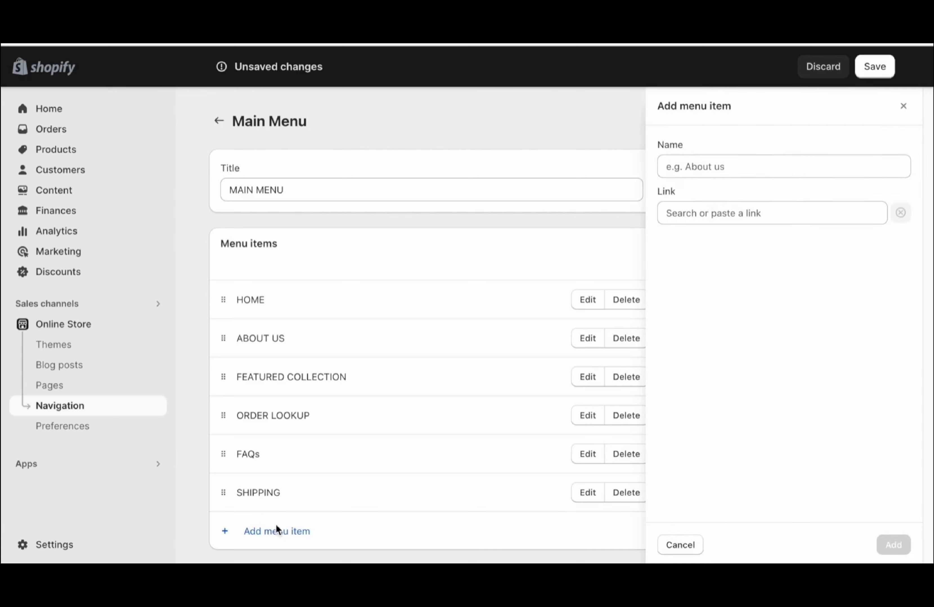
{"action": "type", "text": "CONTACT US"}
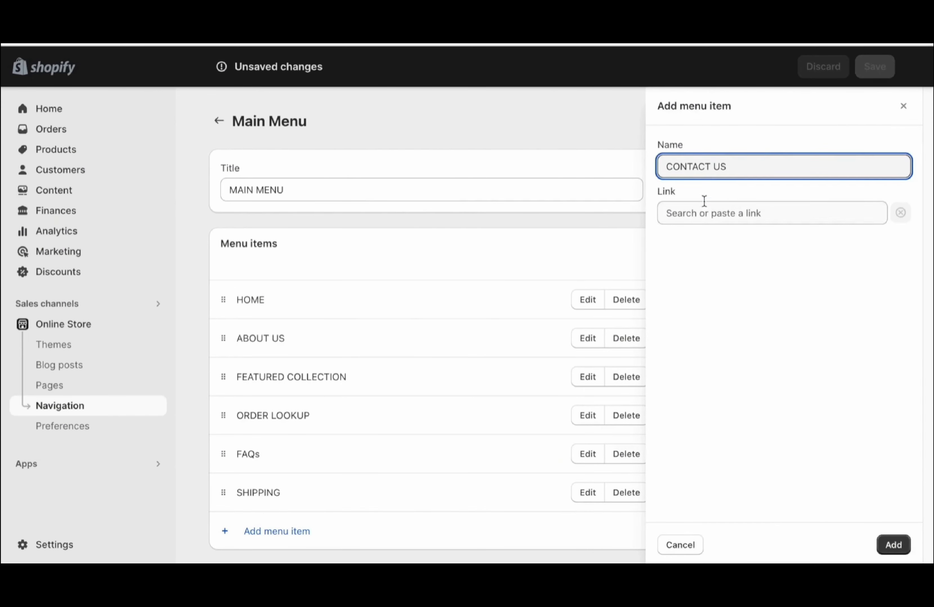
{"action": "left_click", "coordinate": [704, 201]}
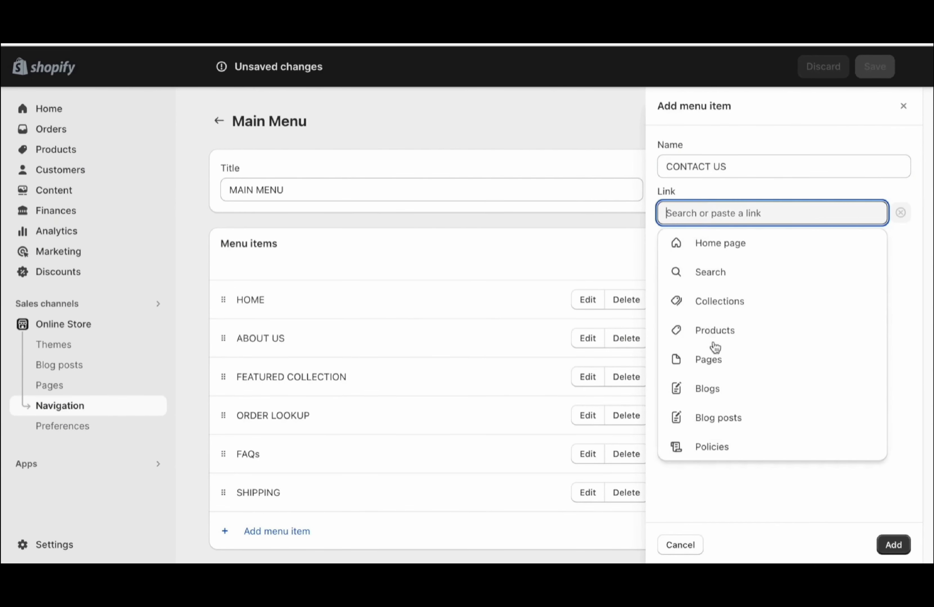
{"action": "left_click", "coordinate": [706, 361]}
{"action": "left_click", "coordinate": [709, 302]}
{"action": "left_click", "coordinate": [902, 537]}
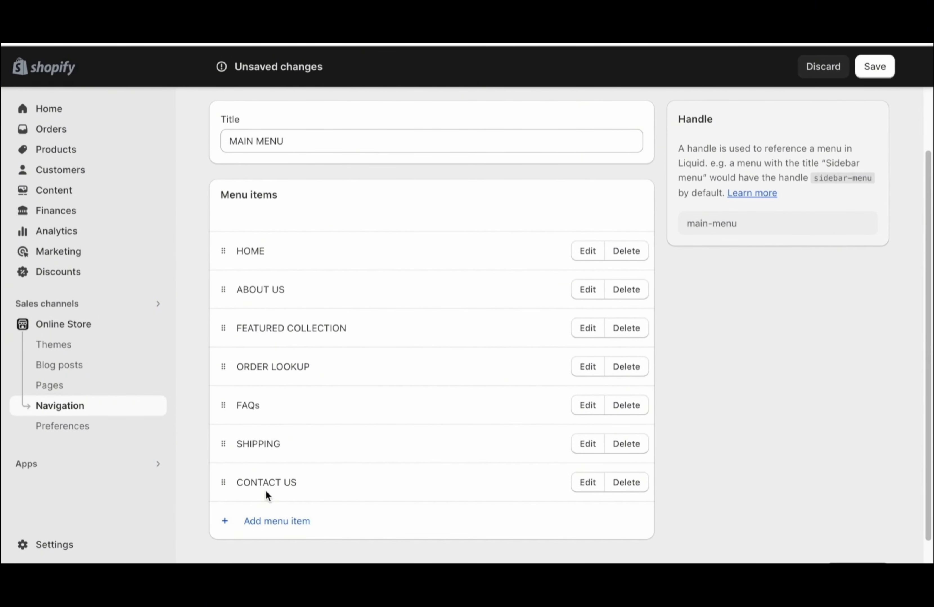
Add a SUPPORT menu item linked to the CONTACT US page
{"action": "left_click", "coordinate": [262, 522]}
{"action": "type", "text": "SUPPORT"}
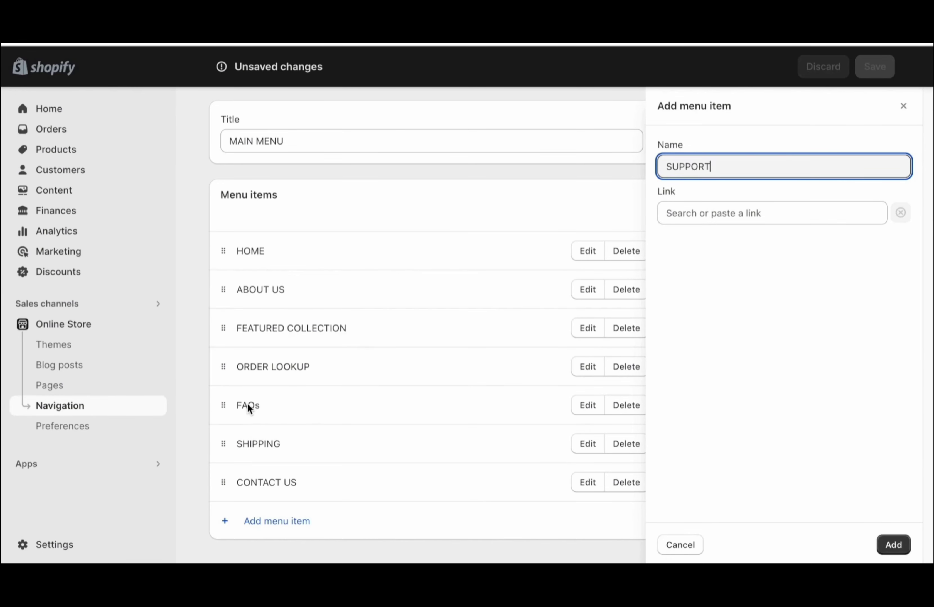
{"action": "left_click", "coordinate": [717, 215]}
{"action": "left_click", "coordinate": [710, 361]}
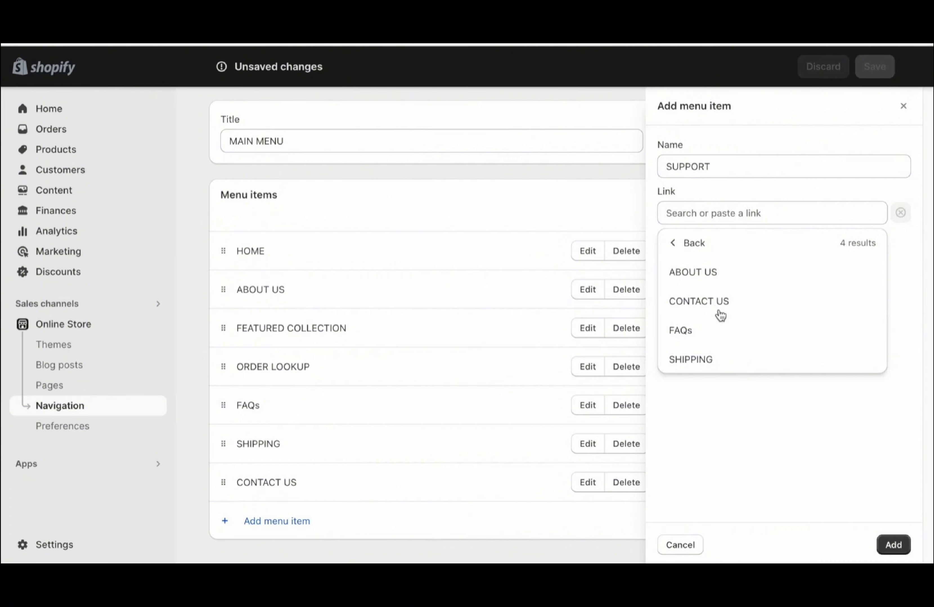
{"action": "left_click", "coordinate": [718, 315]}
{"action": "left_click", "coordinate": [890, 538]}
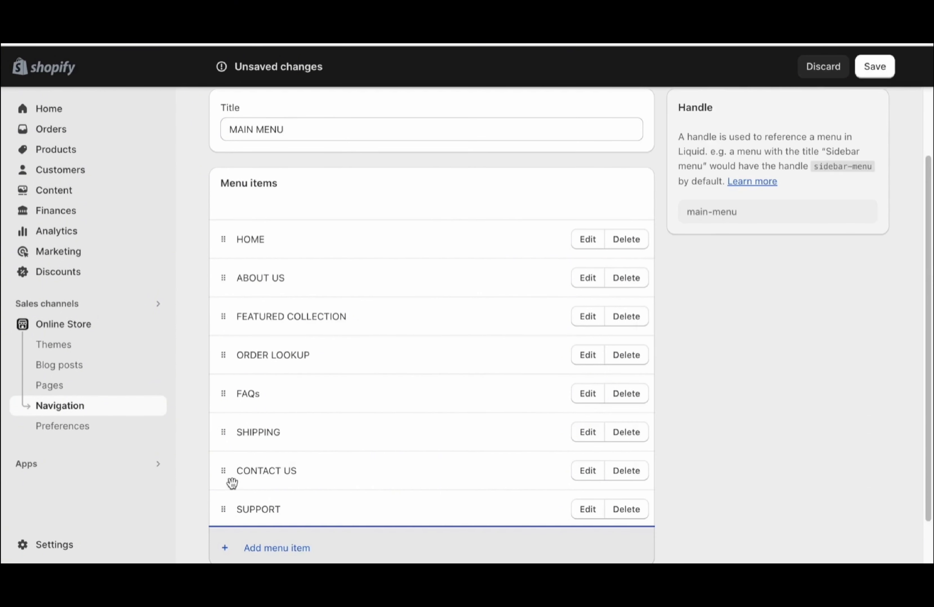
Nest FAQs, SHIPPING and CONTACT US under SUPPORT, FAQs first, and save the menu
{"action": "left_click_drag", "start_coordinate": [223, 509], "coordinate": [225, 413]}
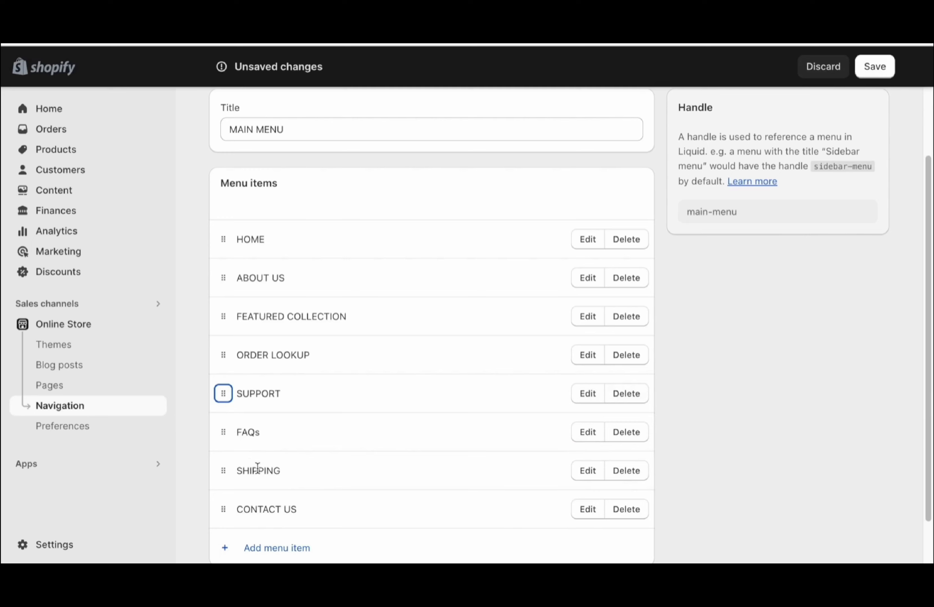
{"action": "left_click_drag", "start_coordinate": [223, 432], "coordinate": [246, 428]}
{"action": "left_click_drag", "start_coordinate": [223, 509], "coordinate": [211, 409]}
{"action": "left_click_drag", "start_coordinate": [226, 492], "coordinate": [219, 388]}
{"action": "left_click_drag", "start_coordinate": [248, 453], "coordinate": [248, 423]}
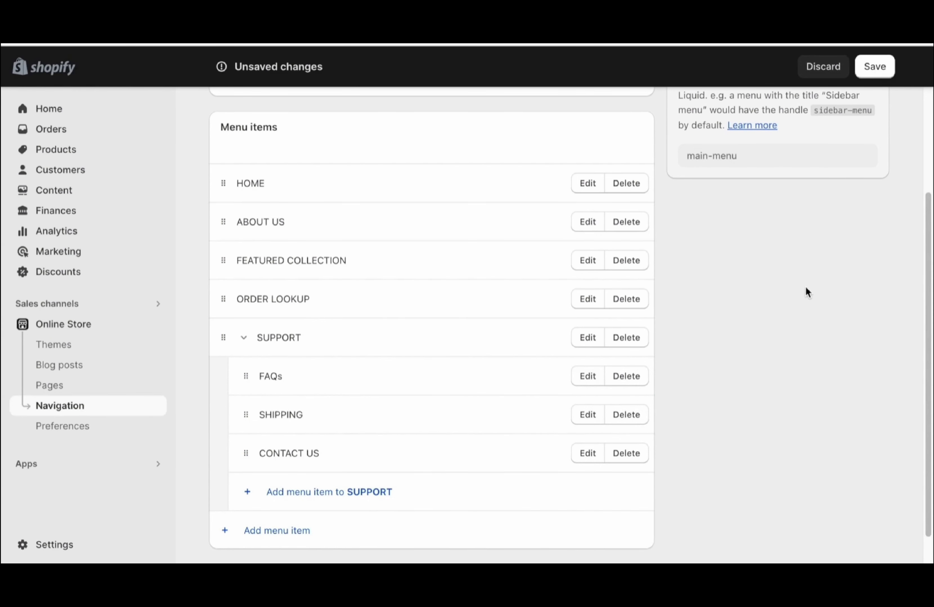
{"action": "left_click", "coordinate": [893, 70]}
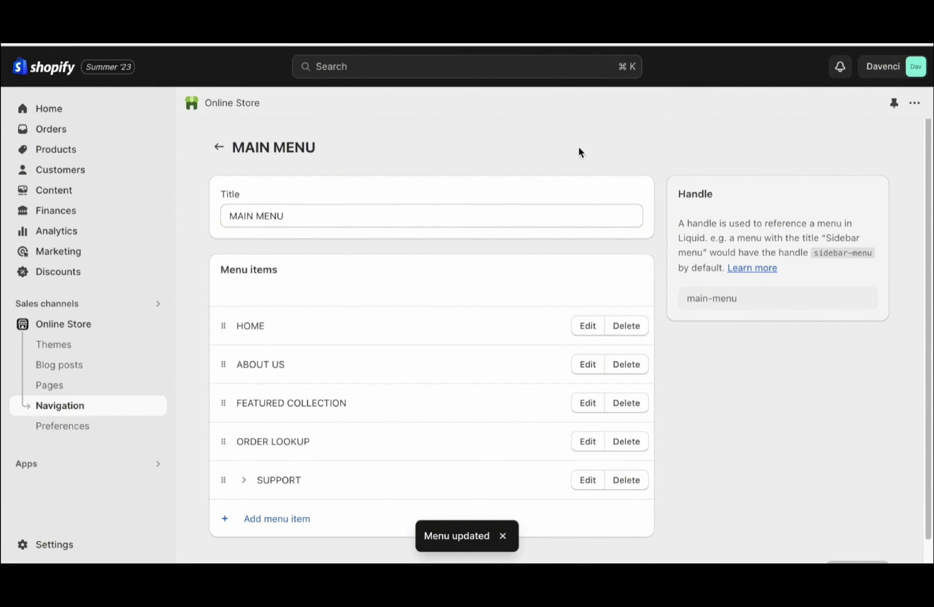
Open the Footer menu from Navigation and change its title to FOOTER MENU
{"action": "left_click", "coordinate": [60, 406]}
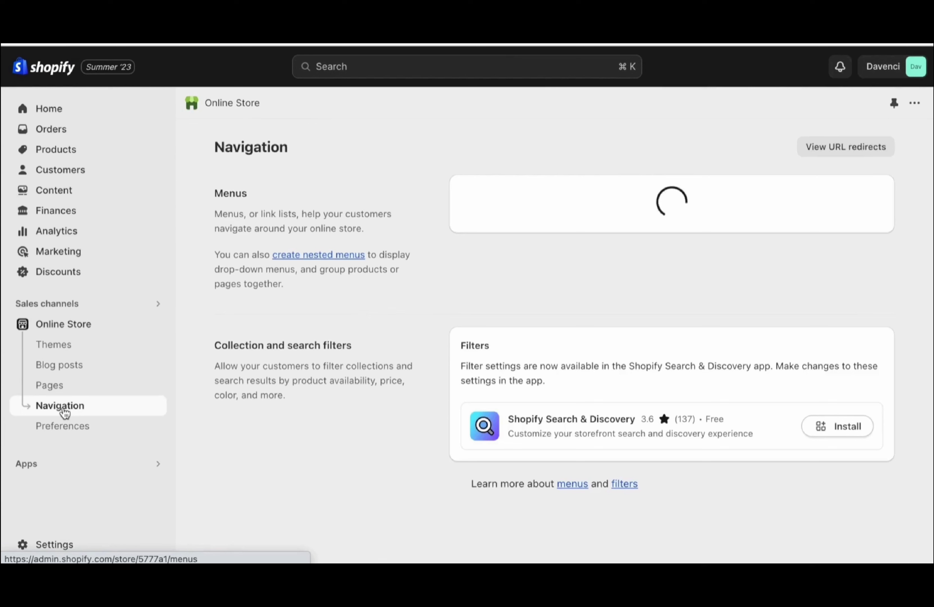
{"action": "left_click", "coordinate": [469, 253]}
{"action": "left_click", "coordinate": [327, 215]}
{"action": "key", "text": "super+a"}
{"action": "type", "text": "FOOT"}
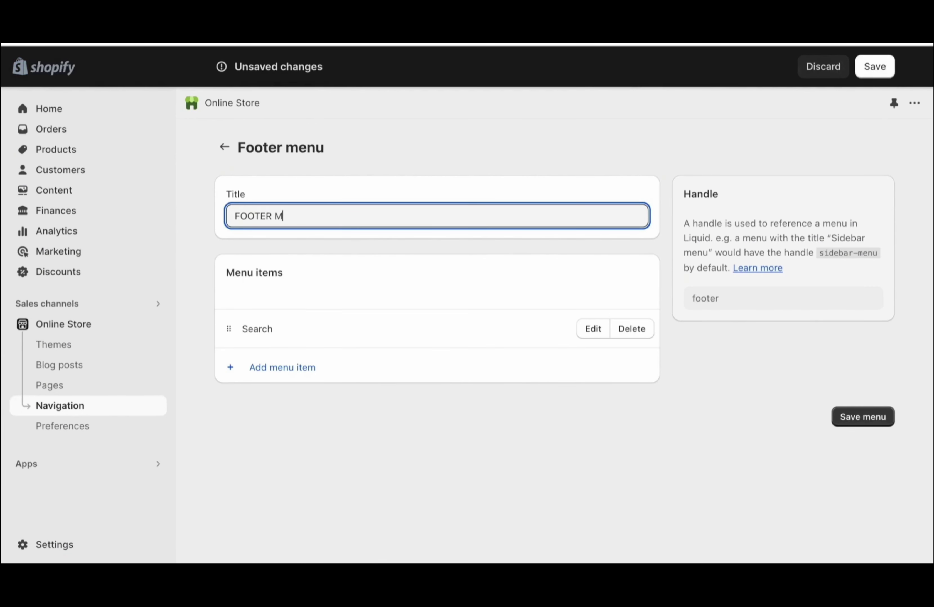
{"action": "left_click", "coordinate": [406, 137]}
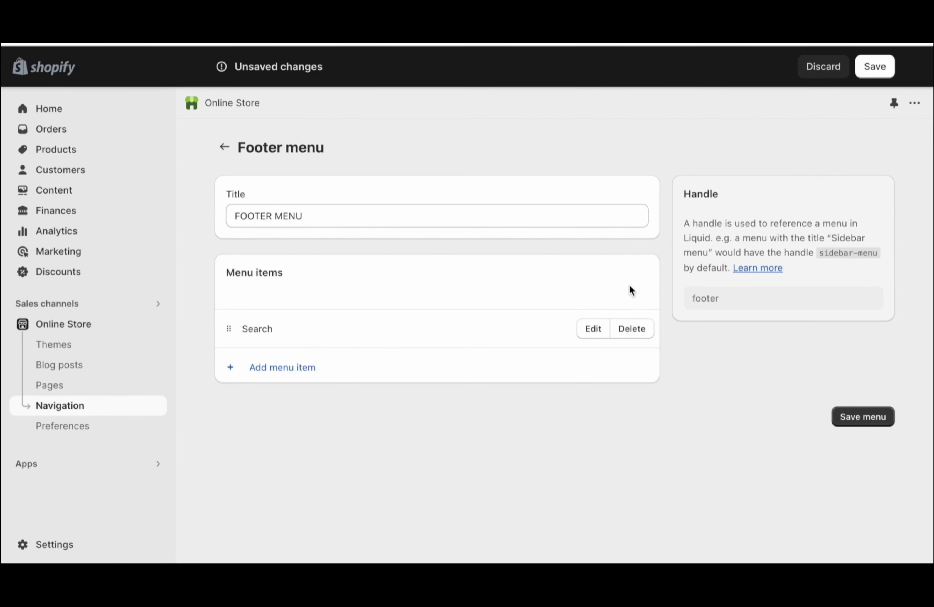
Delete the Search item and add a FAQs item linked to the FAQs page
{"action": "left_click", "coordinate": [632, 329]}
{"action": "left_click", "coordinate": [651, 351]}
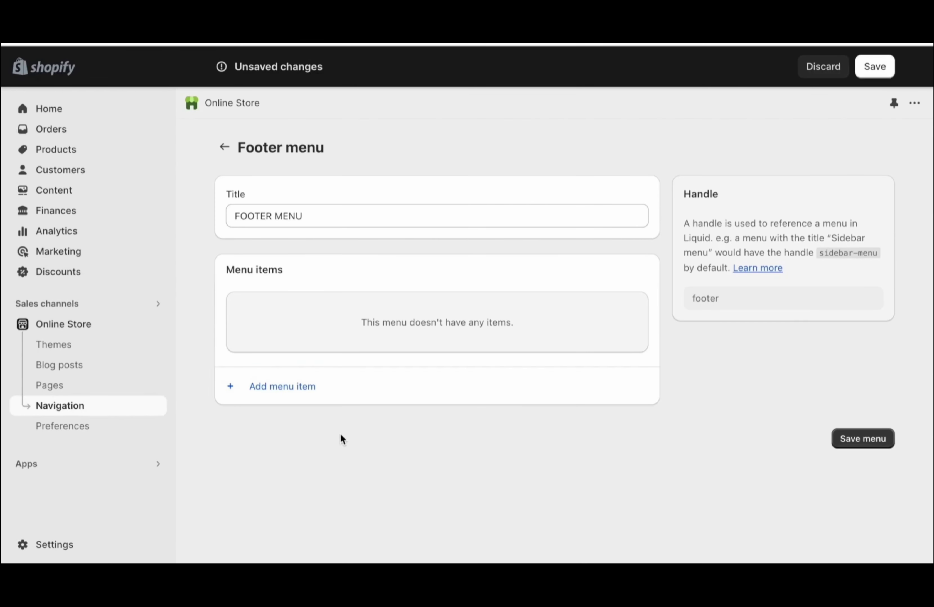
{"action": "left_click", "coordinate": [290, 398]}
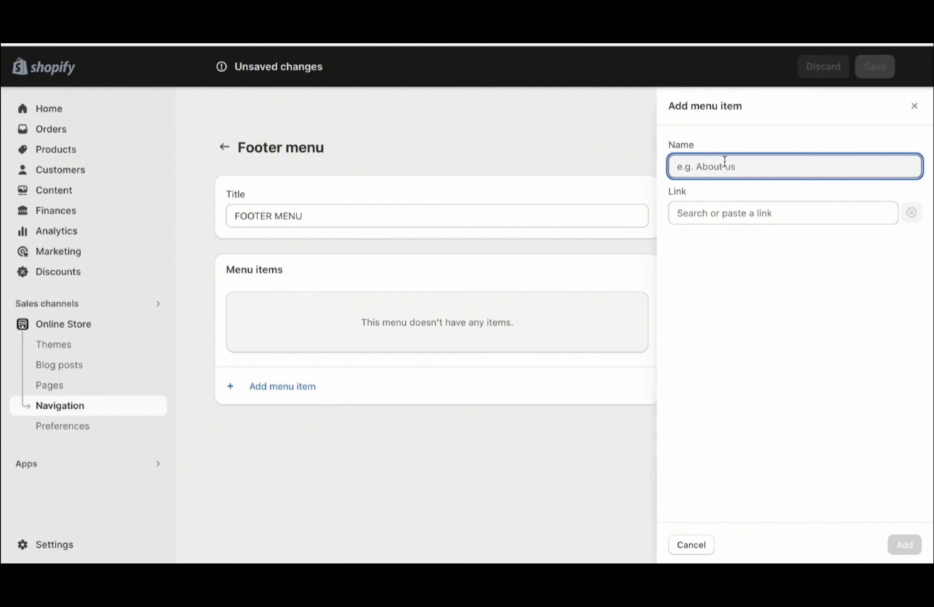
{"action": "type", "text": "FAQs"}
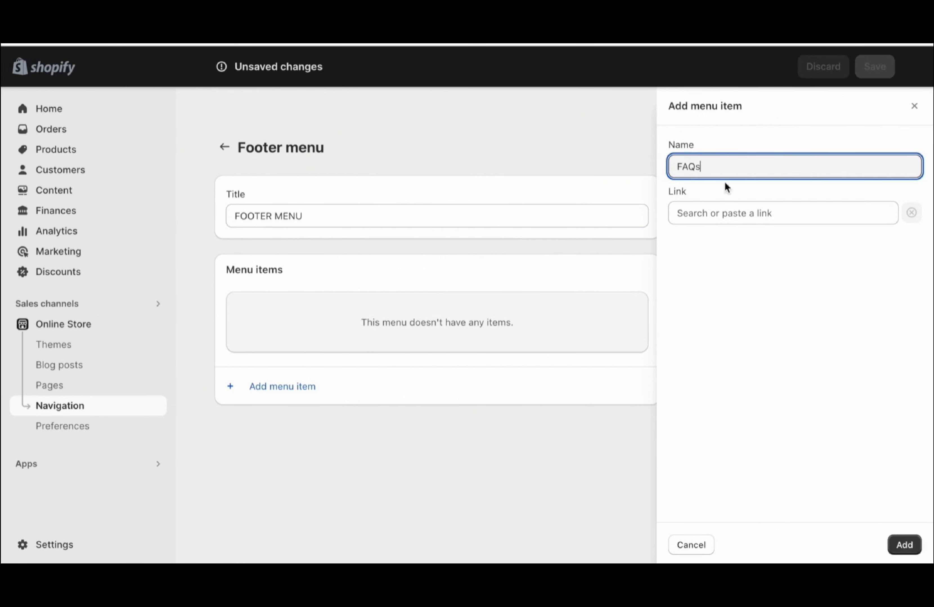
{"action": "left_click", "coordinate": [721, 205]}
{"action": "left_click", "coordinate": [712, 361]}
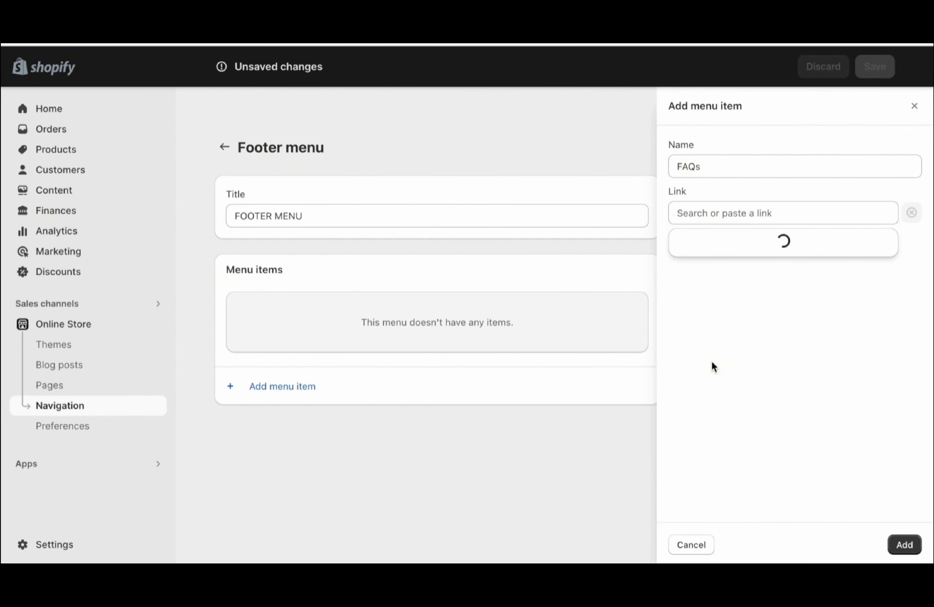
{"action": "left_click", "coordinate": [726, 329]}
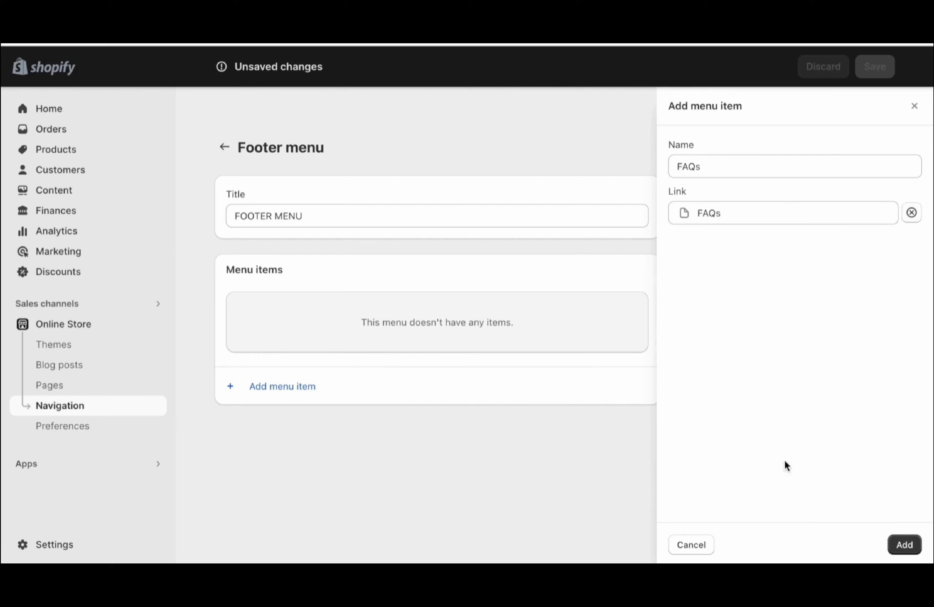
{"action": "left_click", "coordinate": [903, 544]}
Add a REFUND POLICY item linked to the Refund Policy
{"action": "left_click", "coordinate": [259, 364]}
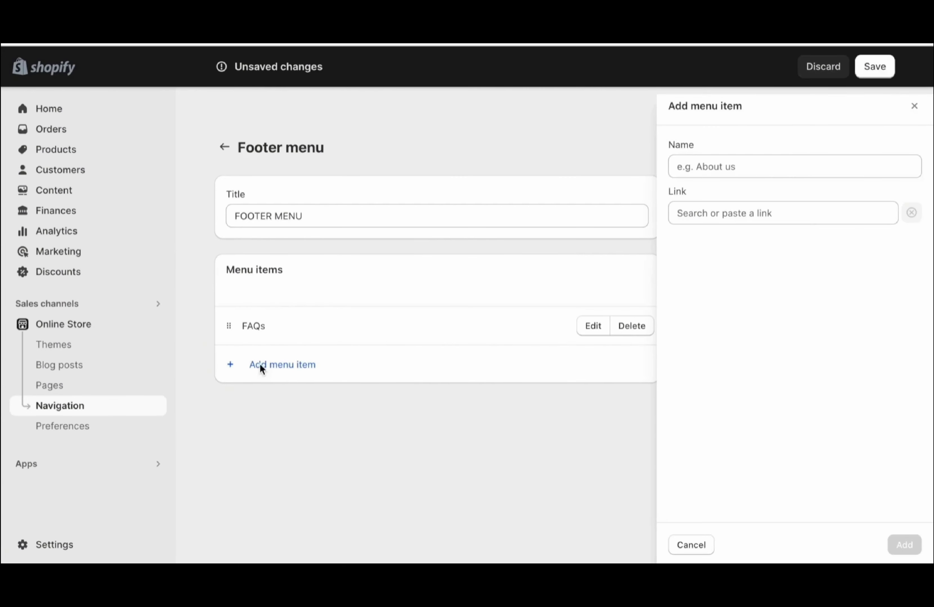
{"action": "type", "text": "REFUND POL"}
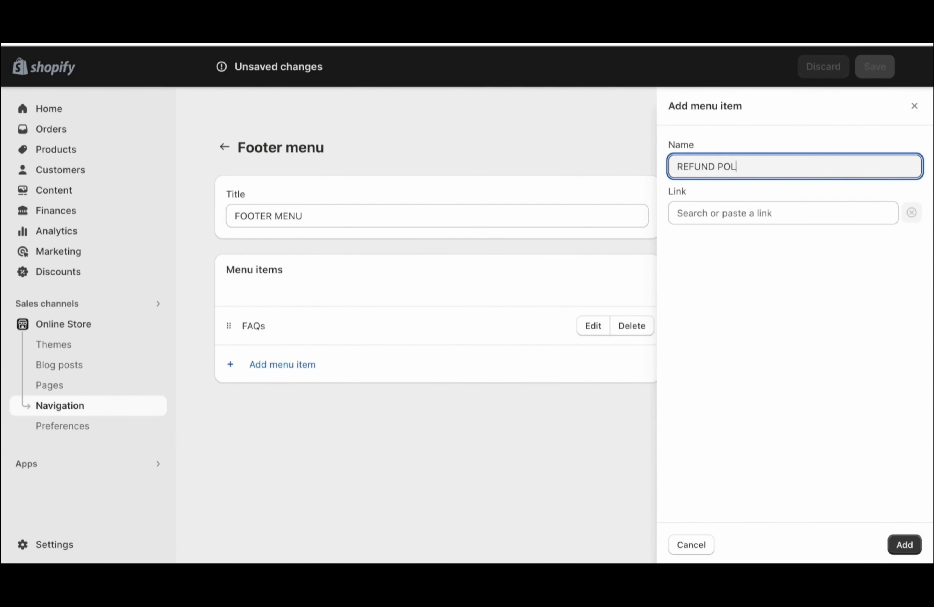
{"action": "left_click", "coordinate": [738, 213]}
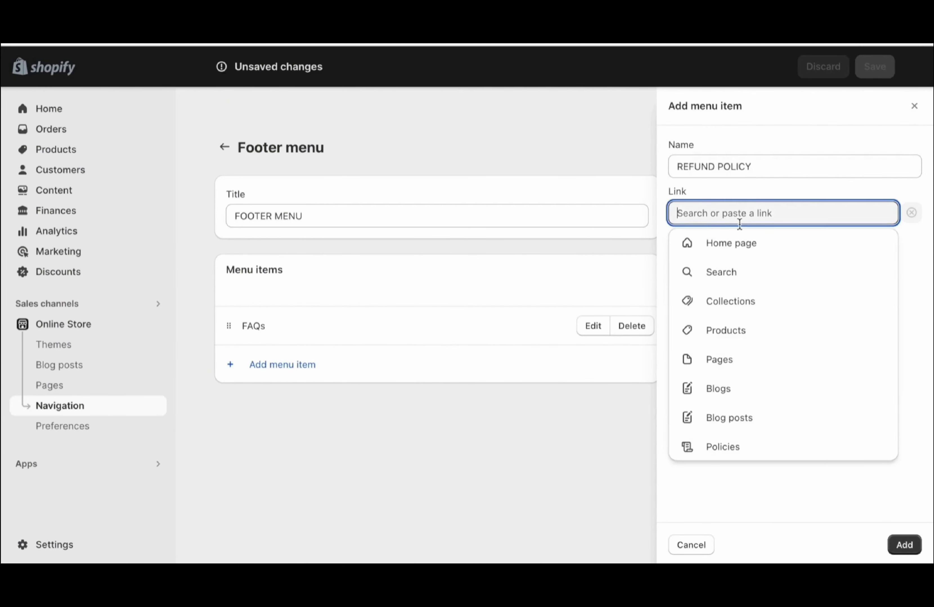
{"action": "left_click", "coordinate": [720, 446]}
{"action": "left_click", "coordinate": [729, 332]}
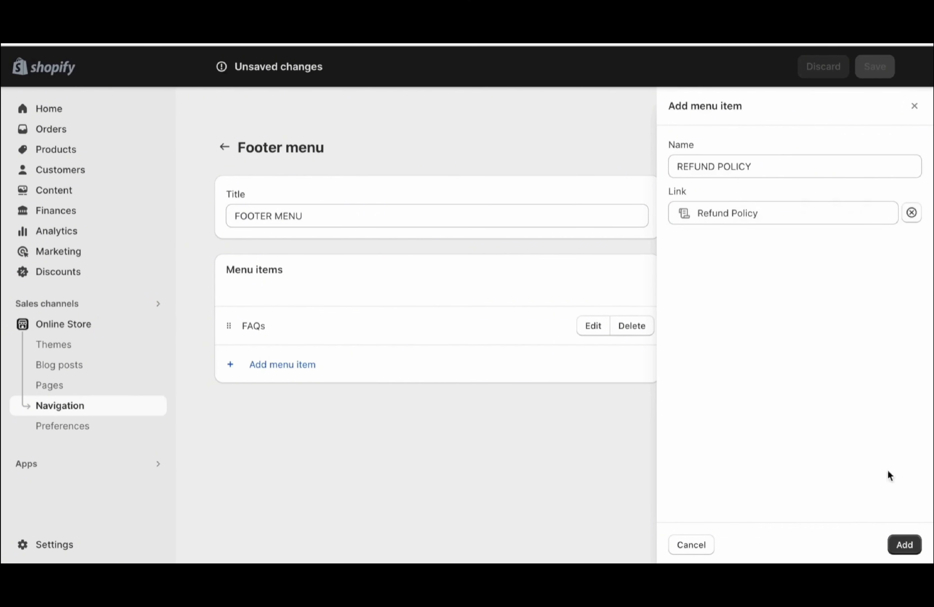
{"action": "left_click", "coordinate": [902, 552]}
Add a PRIVACY POLICY item linked to the Privacy Policy
{"action": "left_click", "coordinate": [316, 402]}
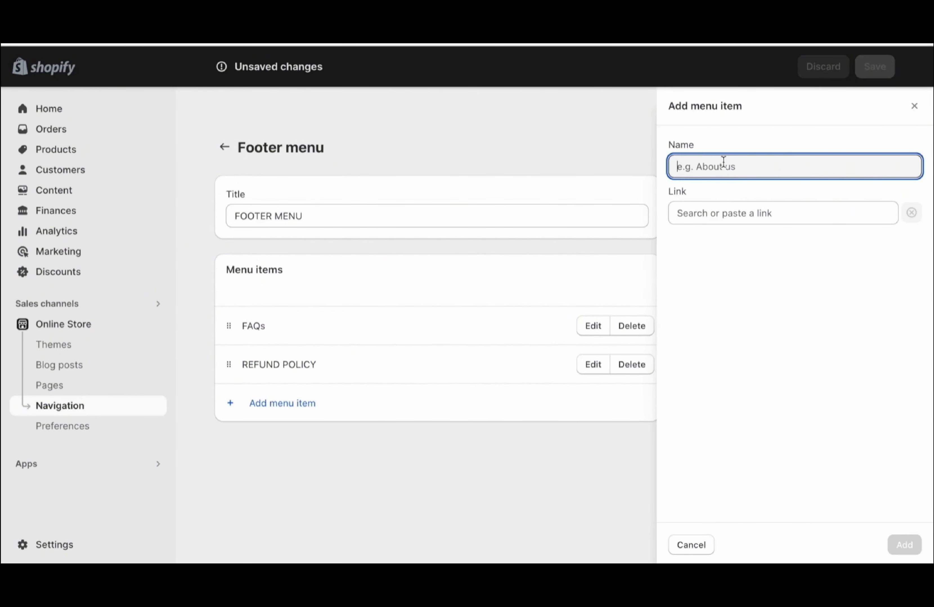
{"action": "type", "text": "PRIVACY POL"}
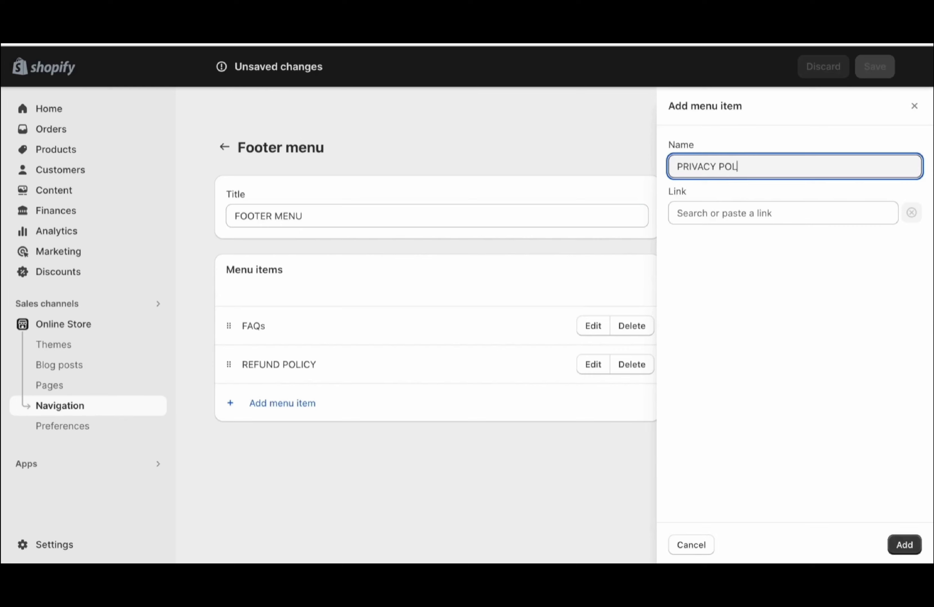
{"action": "left_click", "coordinate": [721, 204]}
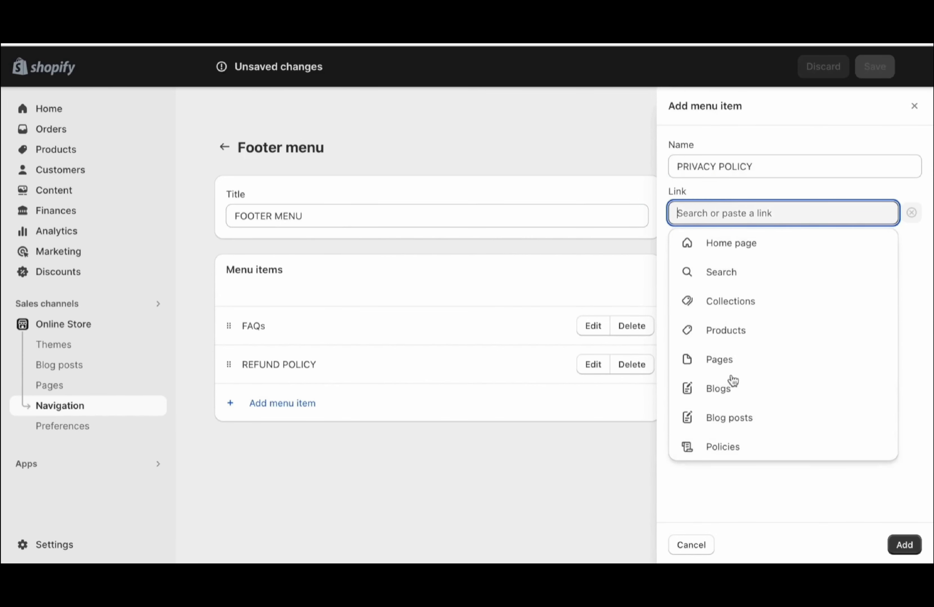
{"action": "left_click", "coordinate": [714, 446]}
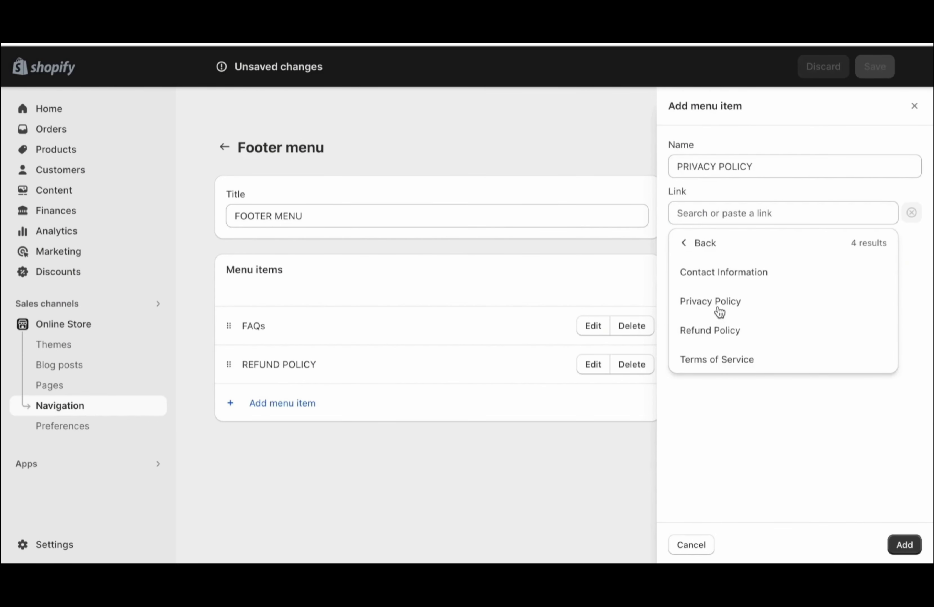
{"action": "left_click", "coordinate": [720, 310]}
{"action": "left_click", "coordinate": [893, 546]}
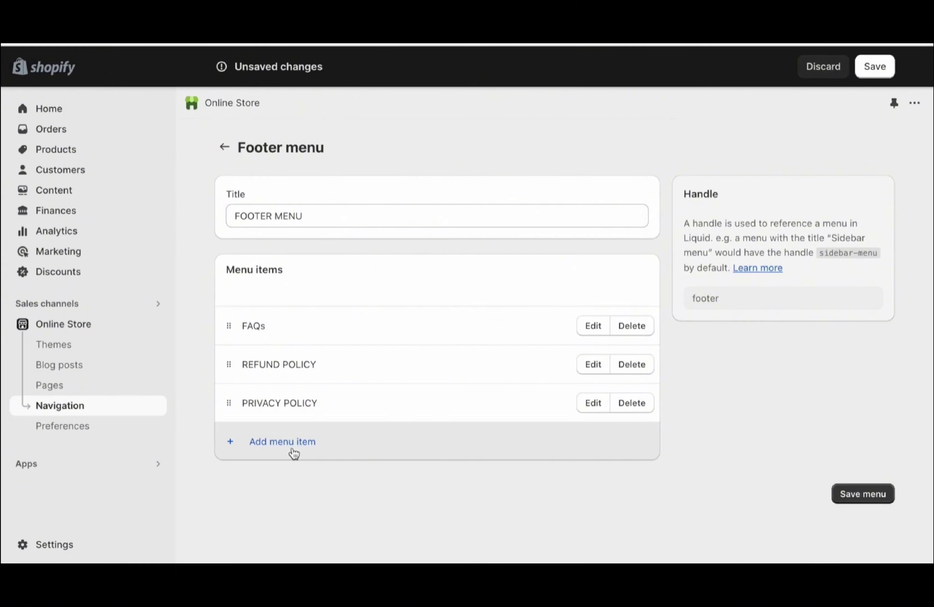
Add a 'TERMS OF SERICE' item linked to the Terms of Service
{"action": "left_click", "coordinate": [307, 442]}
{"action": "type", "text": "TERMS OF SERICE"}
{"action": "left_click", "coordinate": [698, 210]}
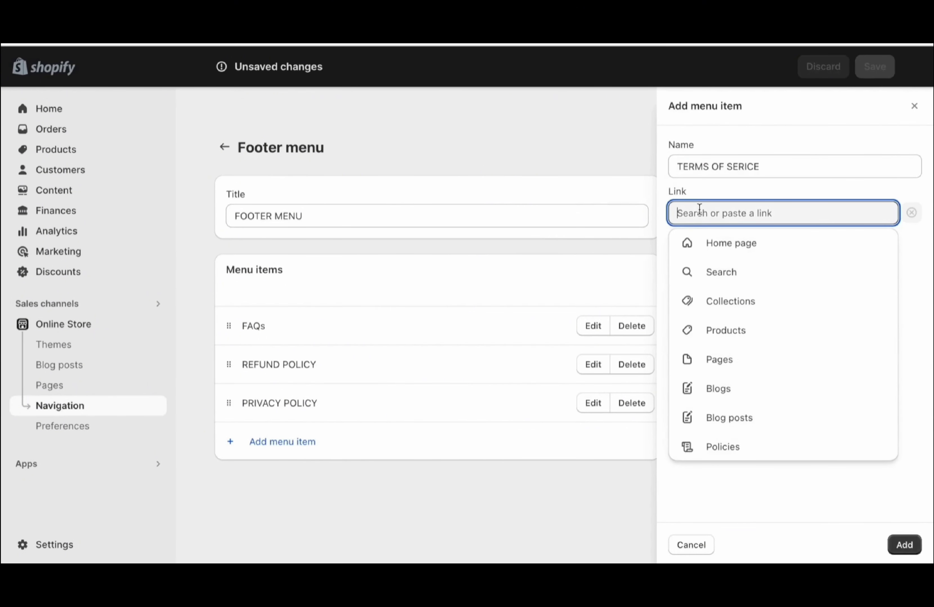
{"action": "left_click", "coordinate": [720, 446]}
{"action": "left_click", "coordinate": [724, 358]}
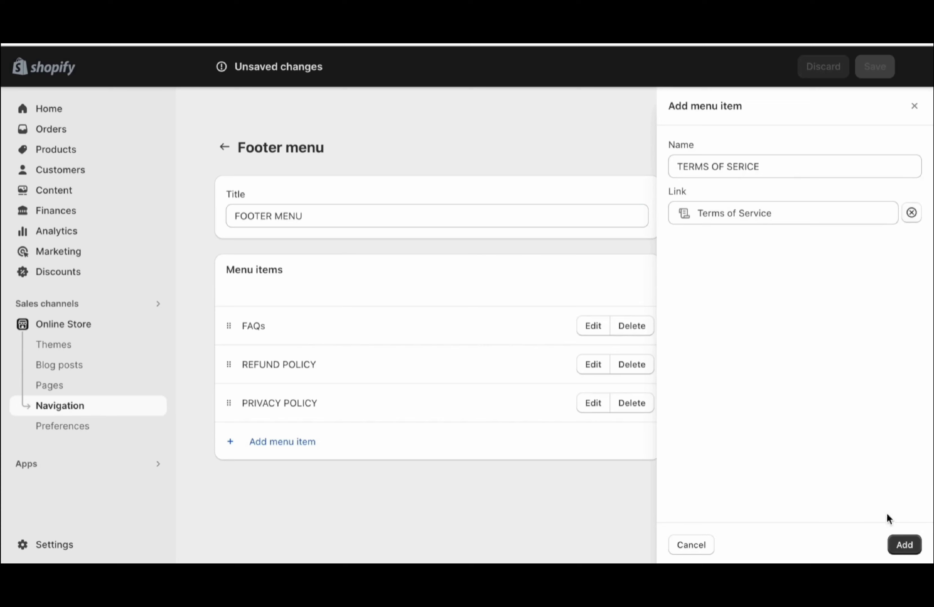
{"action": "left_click", "coordinate": [900, 542]}
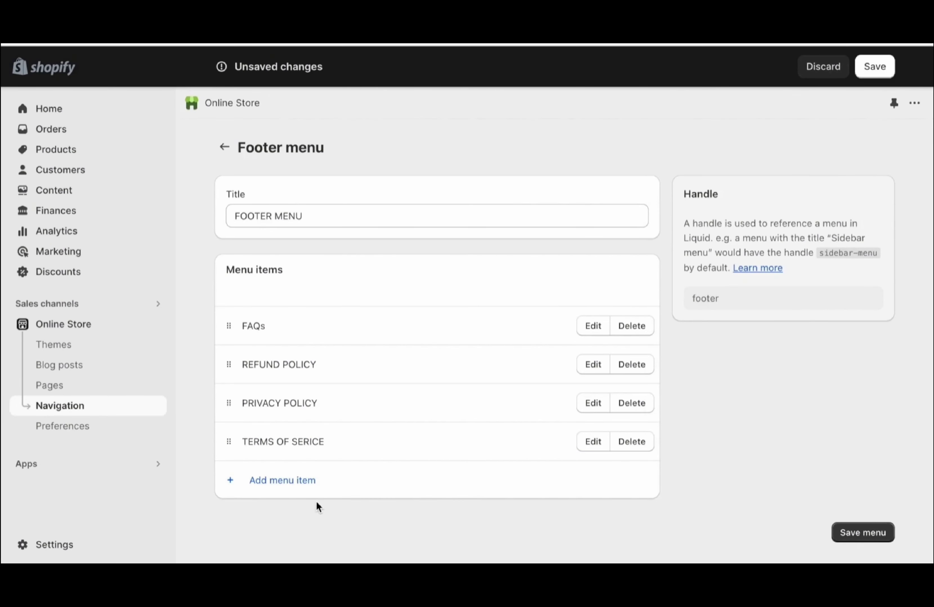
Add CONTACT US linked to the CONTACT US page, place it second after FAQs, and save
{"action": "left_click", "coordinate": [280, 481]}
{"action": "type", "text": "CONYTAC"}
{"action": "key", "text": "BackSpace"}
{"action": "key", "text": "BackSpace"}
{"action": "key", "text": "BackSpace"}
{"action": "key", "text": "BackSpace"}
{"action": "type", "text": "TACT U"}
{"action": "left_click", "coordinate": [742, 224]}
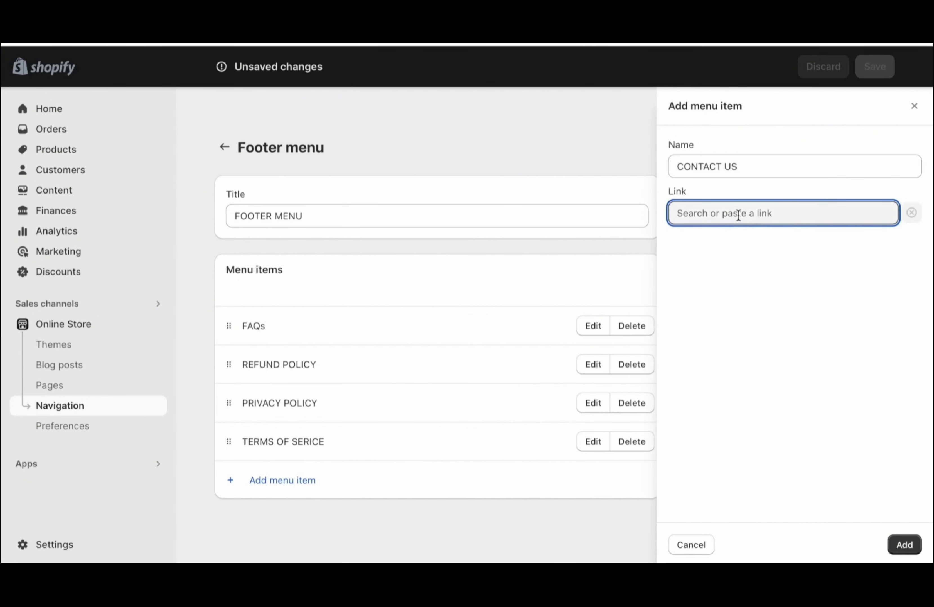
{"action": "left_click", "coordinate": [722, 214]}
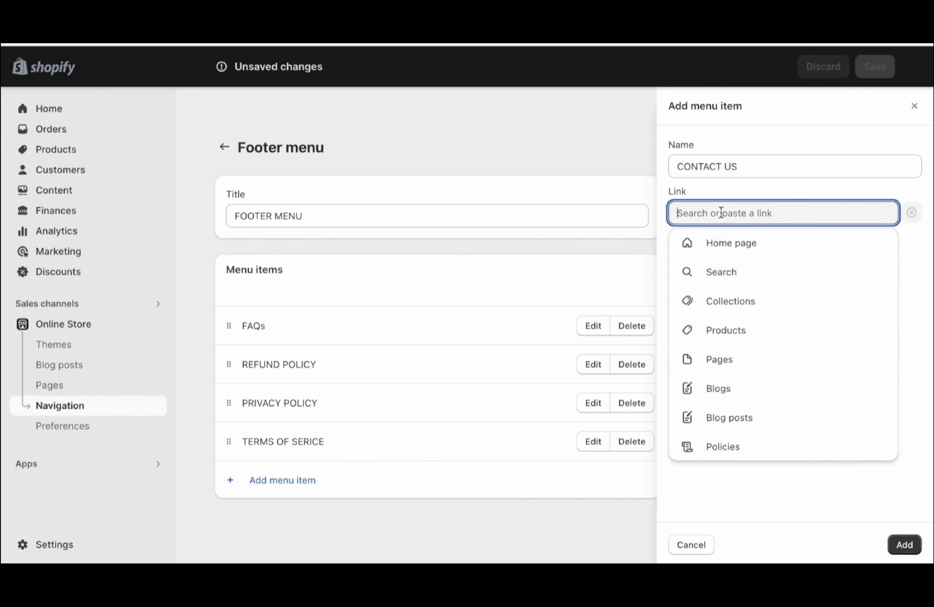
{"action": "left_click", "coordinate": [735, 365]}
{"action": "left_click", "coordinate": [720, 303]}
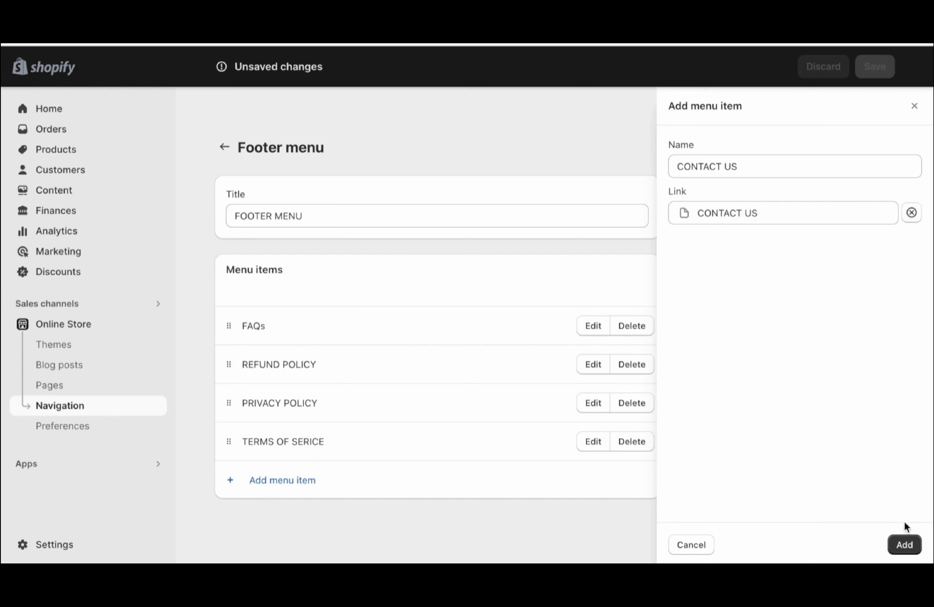
{"action": "left_click", "coordinate": [904, 545]}
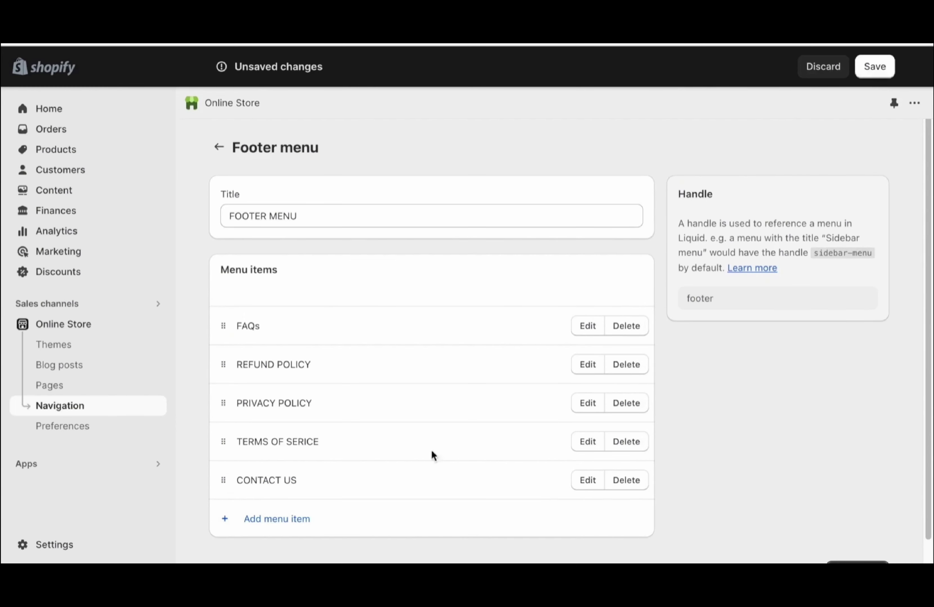
{"action": "left_click_drag", "start_coordinate": [223, 482], "coordinate": [213, 369]}
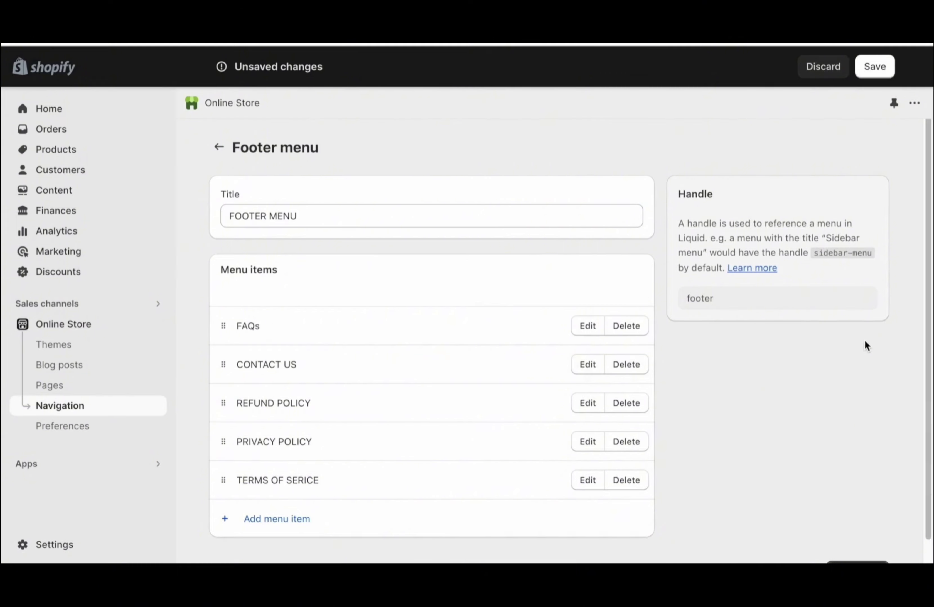
{"action": "left_click", "coordinate": [870, 67]}
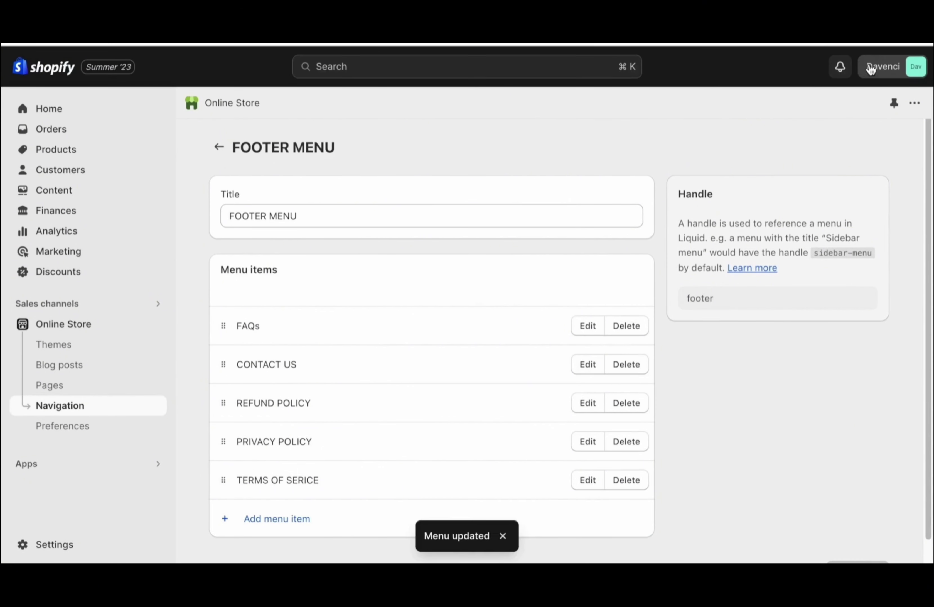